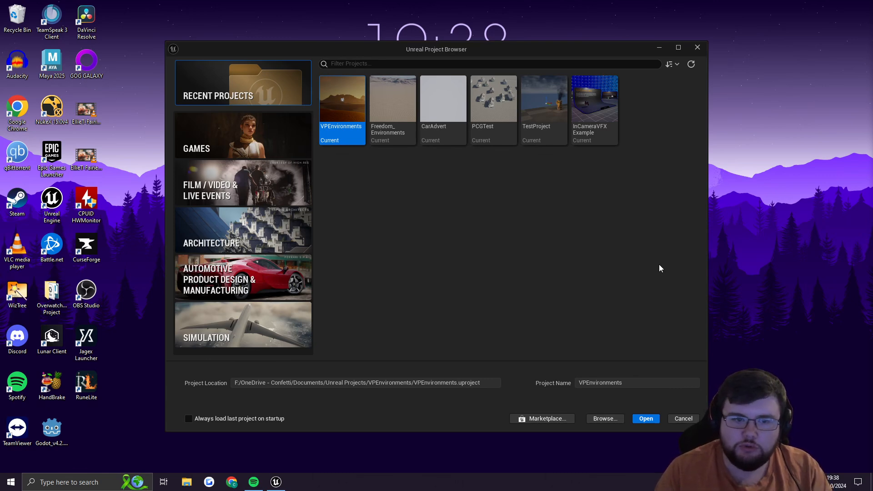
# Browse the Games project templates, previewing First Person, Third Person, Top Down and Blank
pyautogui.click(254, 142)
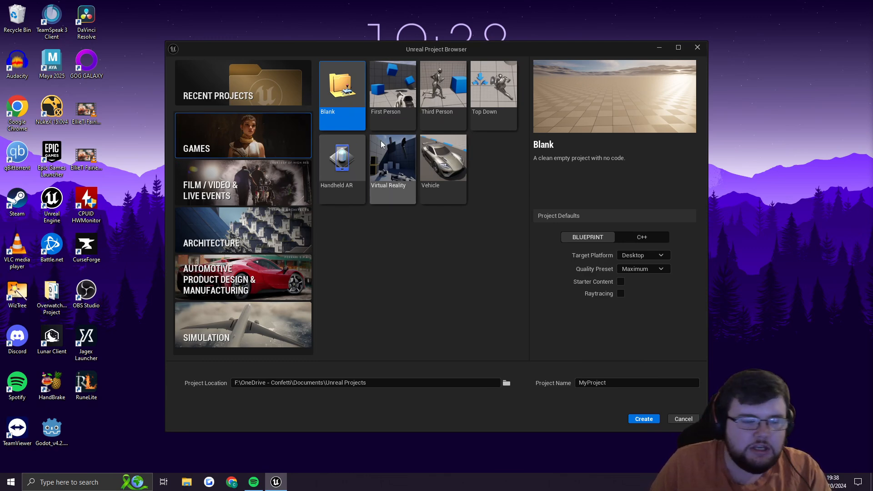
pyautogui.click(382, 105)
pyautogui.click(442, 101)
pyautogui.click(490, 97)
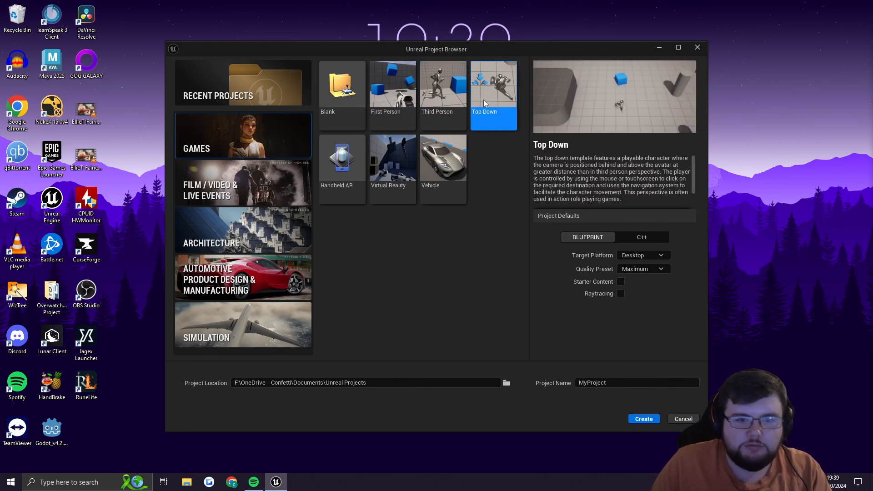
pyautogui.click(431, 116)
pyautogui.click(391, 107)
pyautogui.click(357, 105)
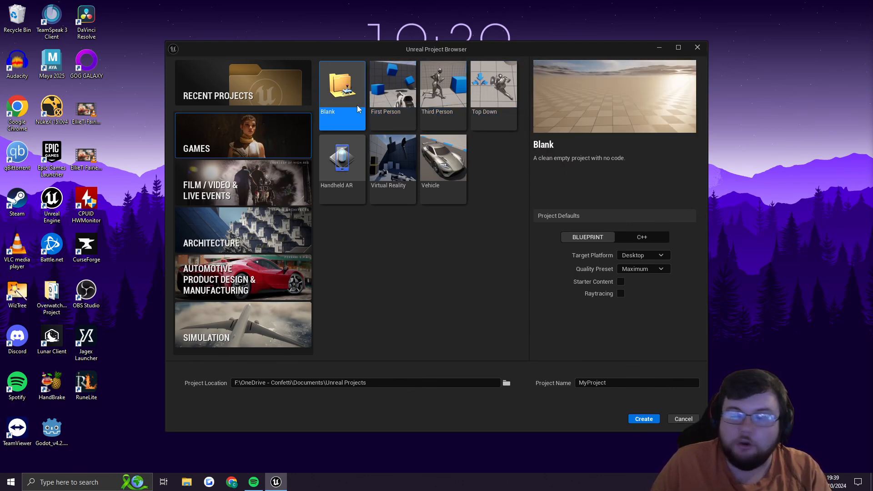
# Browse the Film / Video & Live Events templates, previewing Virtual Production, DMX and InCameraVFX
pyautogui.click(276, 169)
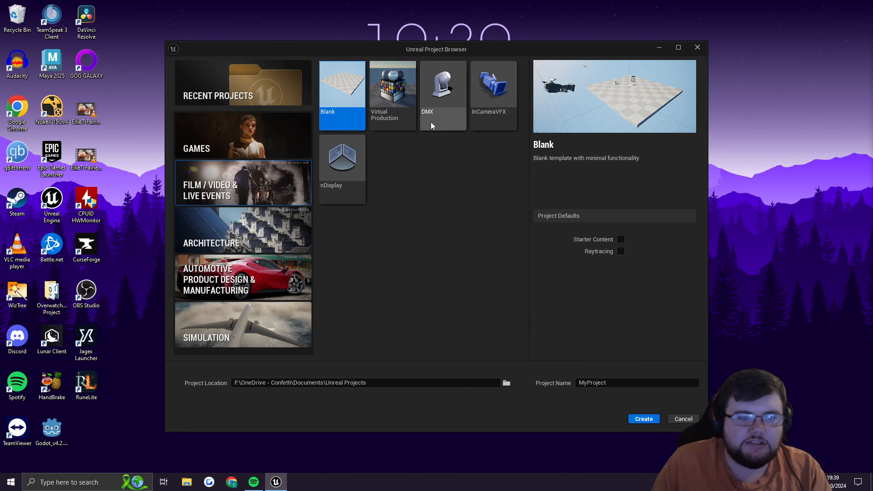
pyautogui.click(402, 115)
pyautogui.click(434, 114)
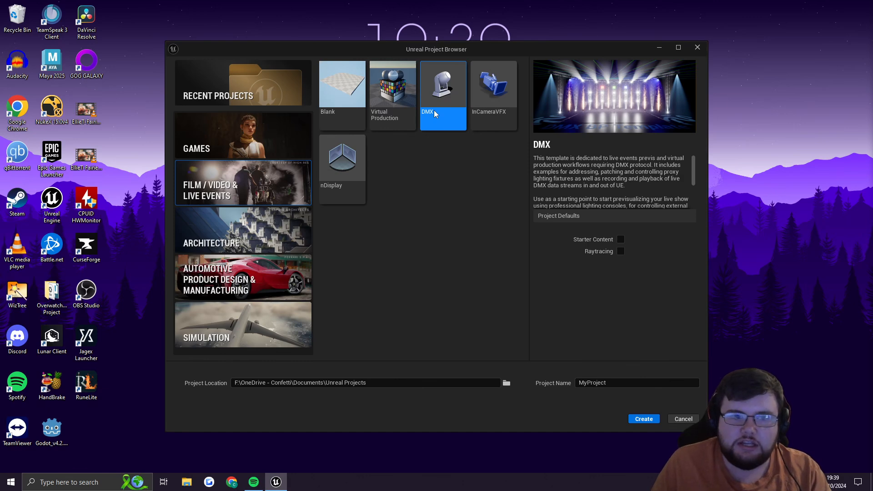
pyautogui.click(494, 103)
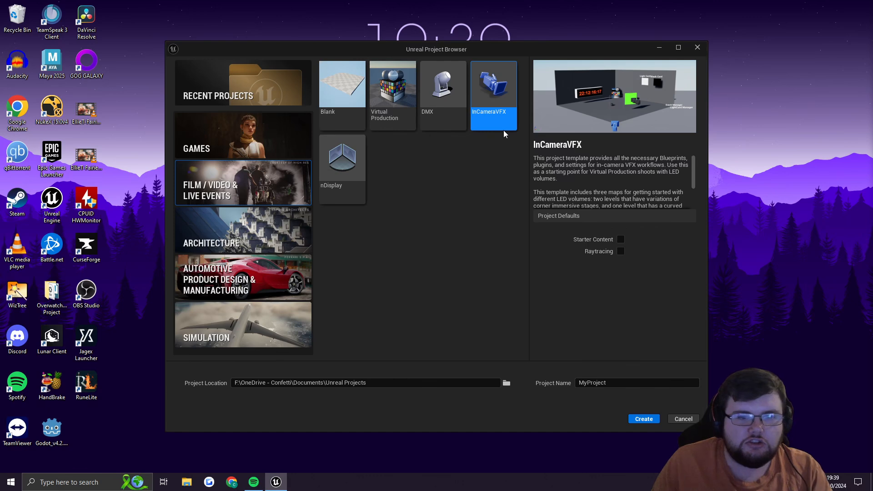
# Create the project MyProject from the blank Games template and dismiss the login window
pyautogui.click(258, 153)
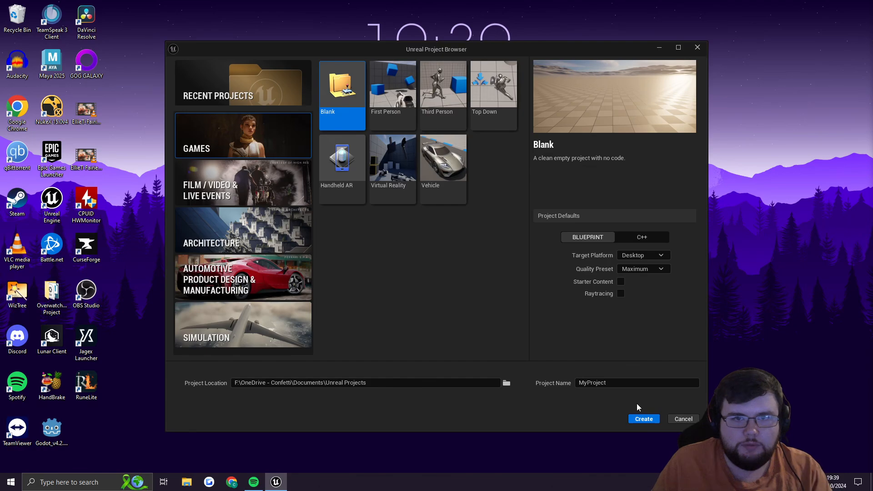
pyautogui.click(641, 417)
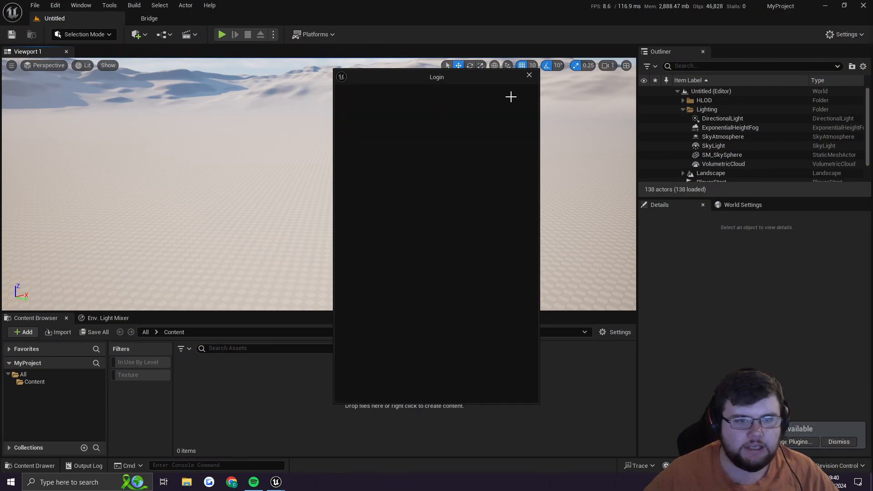
pyautogui.click(529, 77)
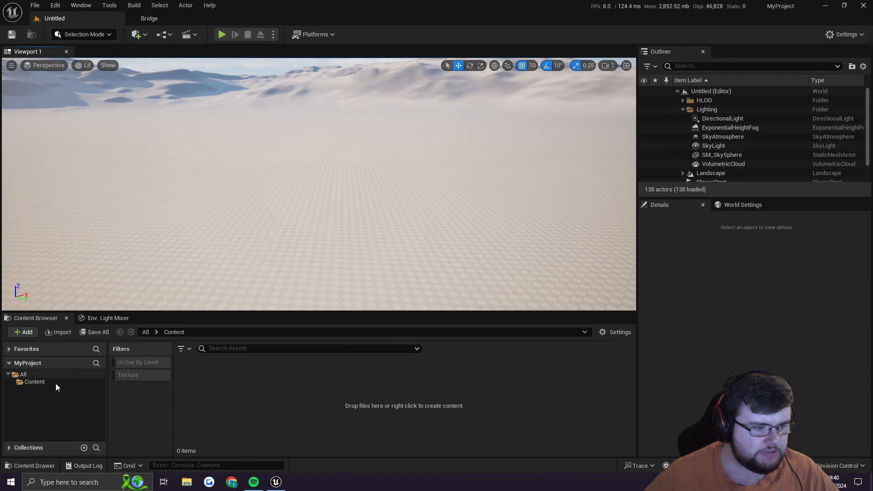
# Close the docked Content Browser and Env. Light Mixer, and widen the viewport by narrowing the Outliner and Details area
pyautogui.click(67, 318)
pyautogui.click(66, 318)
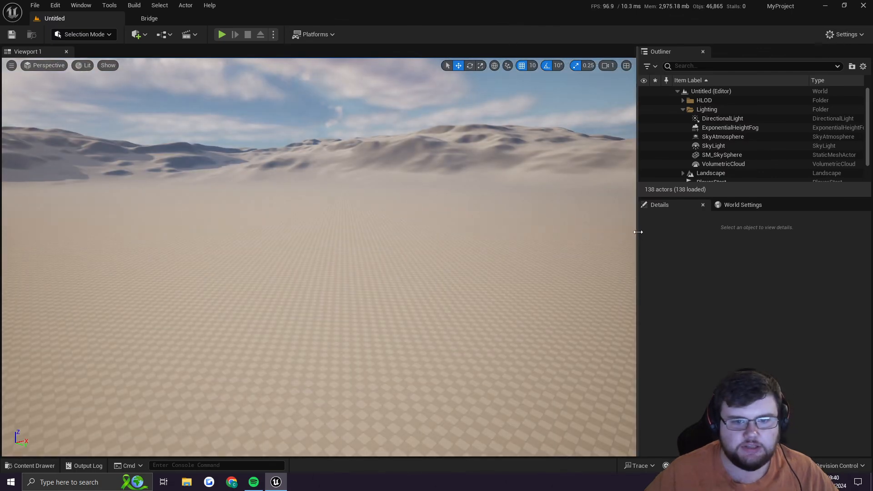
pyautogui.moveTo(637, 231); pyautogui.dragTo(750, 227)
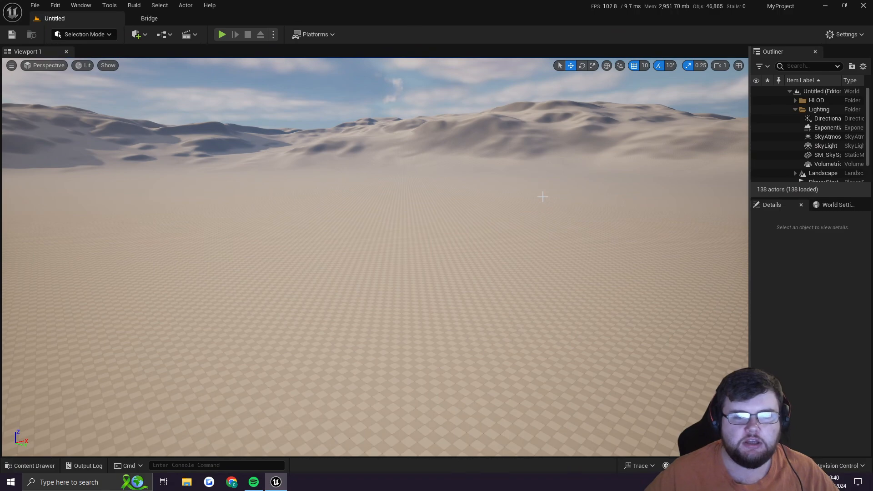
pyautogui.moveTo(749, 218); pyautogui.dragTo(717, 217)
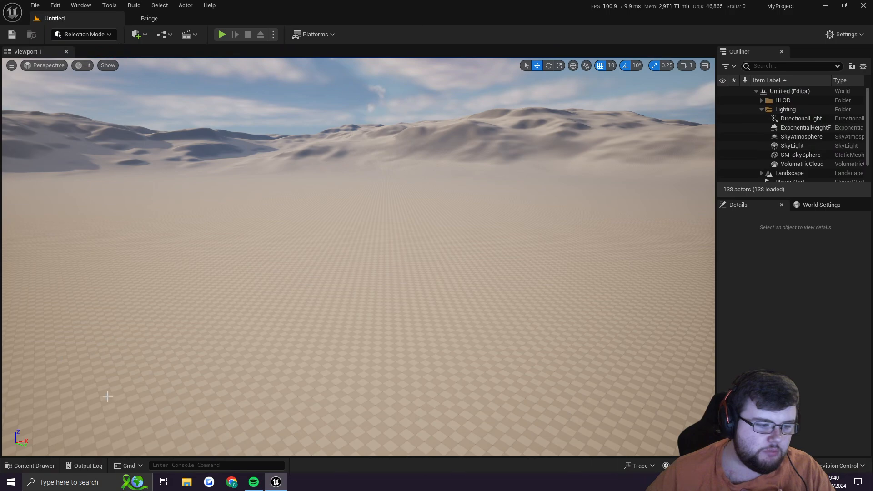
# Open the Content Drawer and dock it in the layout below the viewport
pyautogui.click(30, 465)
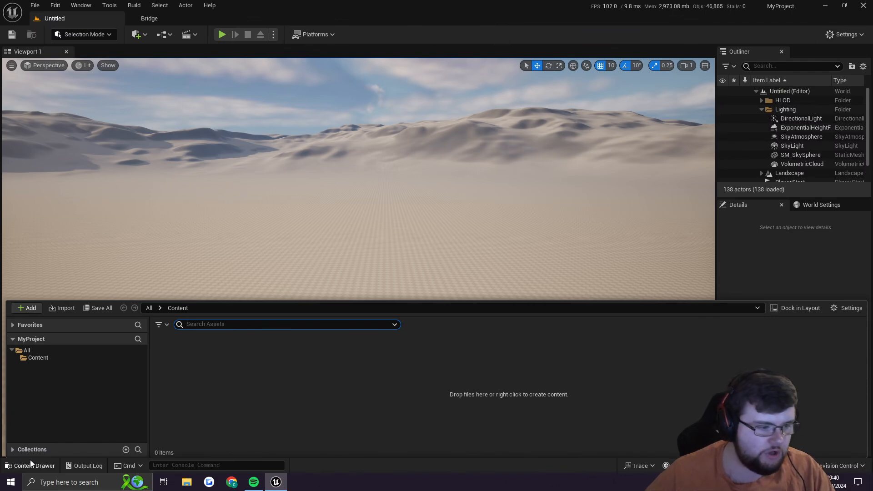
pyautogui.click(796, 311)
pyautogui.click(364, 271)
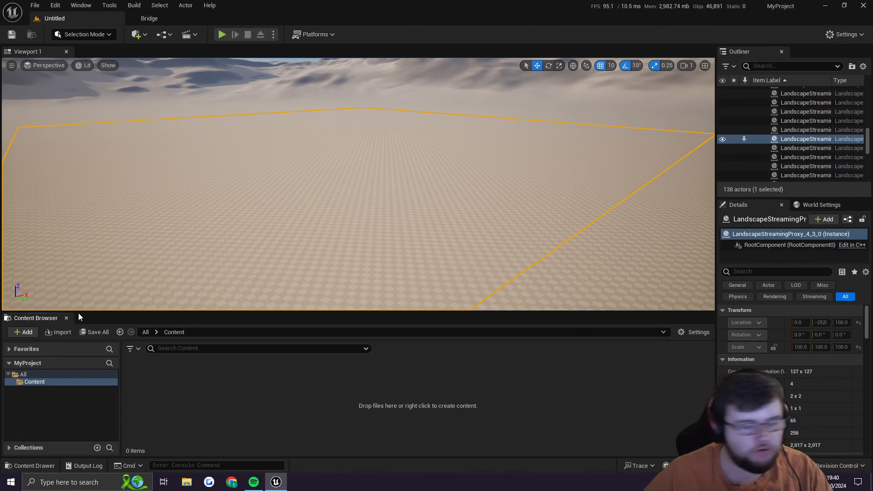
# Float the Content Browser as an enlarged separate window, and redock it below the viewport at a reduced height
pyautogui.moveTo(26, 321); pyautogui.dragTo(182, 179)
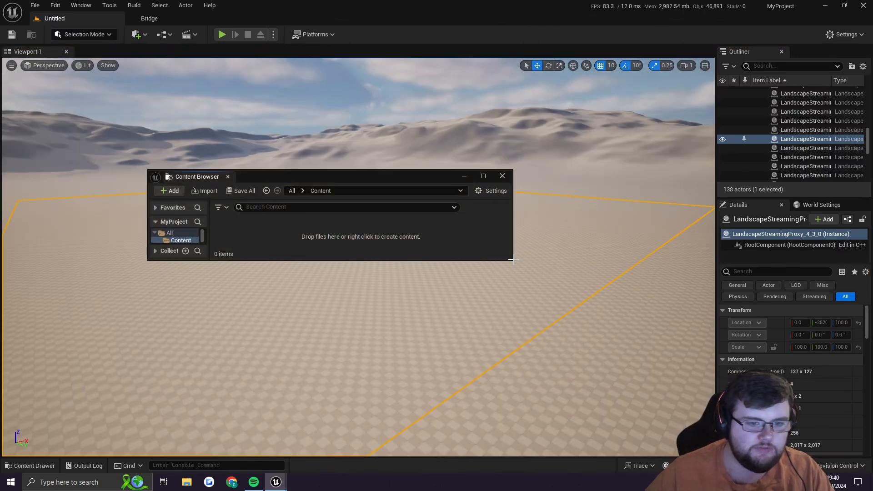
pyautogui.moveTo(510, 259); pyautogui.dragTo(569, 404)
pyautogui.moveTo(335, 180); pyautogui.dragTo(406, 135)
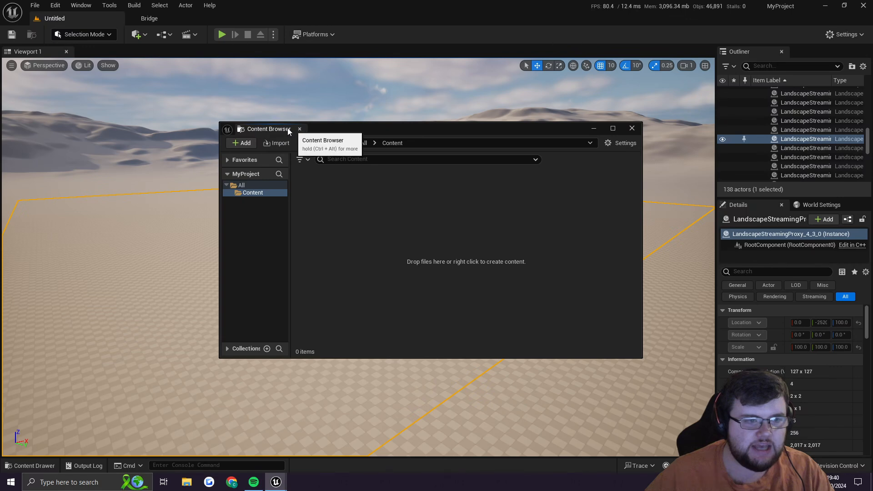
pyautogui.moveTo(275, 129); pyautogui.dragTo(326, 411)
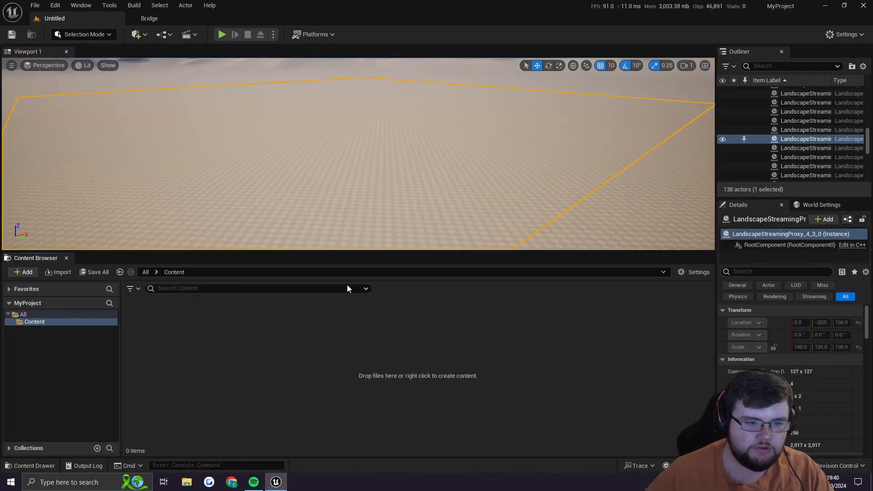
pyautogui.moveTo(360, 251); pyautogui.dragTo(358, 320)
# Look around the open-world landscape from several directions and down near ground level
pyautogui.moveTo(434, 248); pyautogui.dragTo(539, 138, button='right')
pyautogui.click(434, 140)
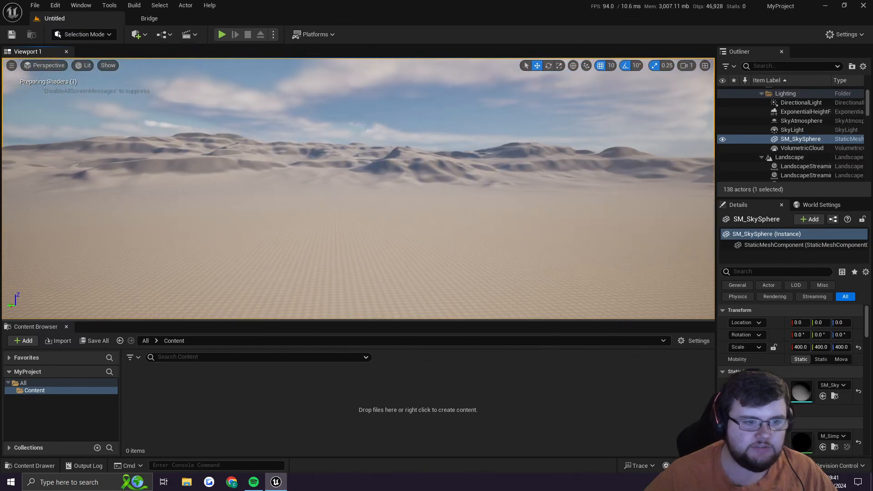
pyautogui.moveTo(339, 229); pyautogui.dragTo(493, 249, button='right')
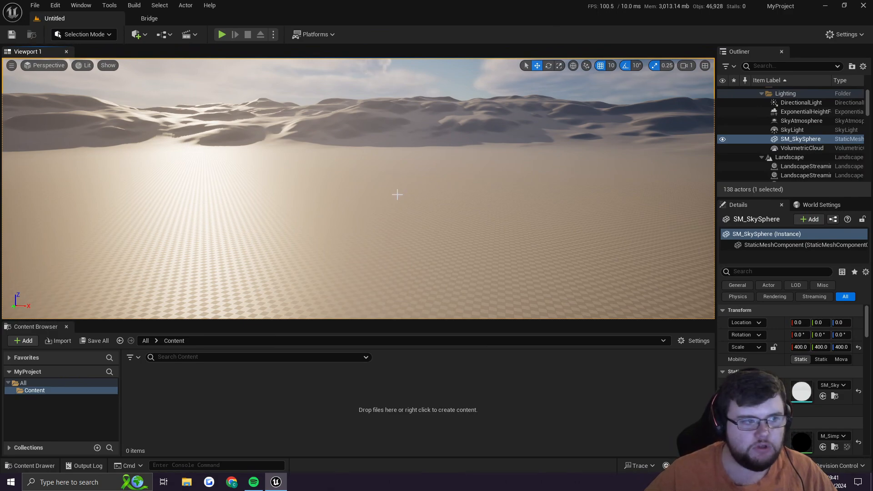
pyautogui.moveTo(398, 195); pyautogui.dragTo(219, 162, button='right')
pyautogui.press('a')
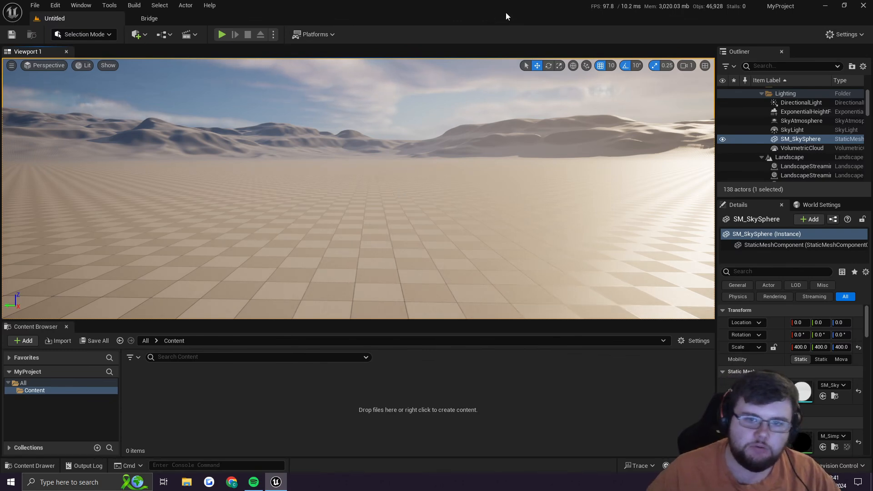
# Widen the Outliner and Details area, make the Outliner taller, and inspect several lighting actors and the Landscape
pyautogui.moveTo(716, 94); pyautogui.dragTo(657, 94)
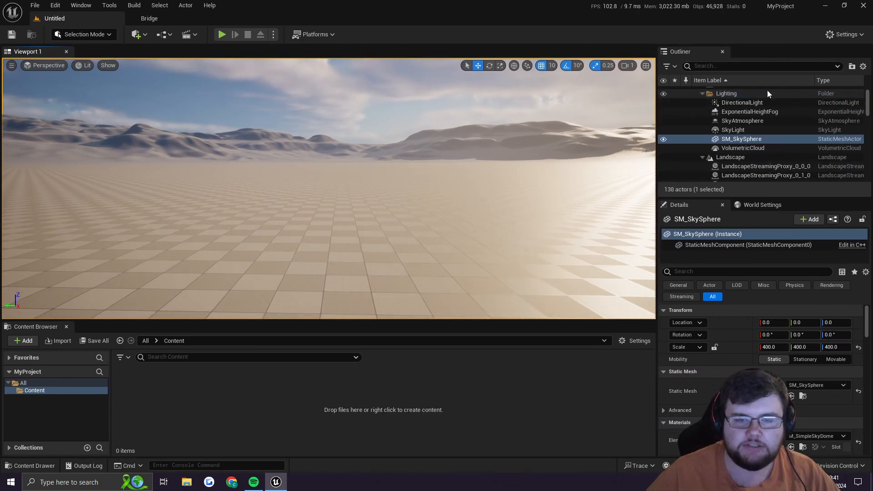
pyautogui.moveTo(771, 197); pyautogui.dragTo(772, 251)
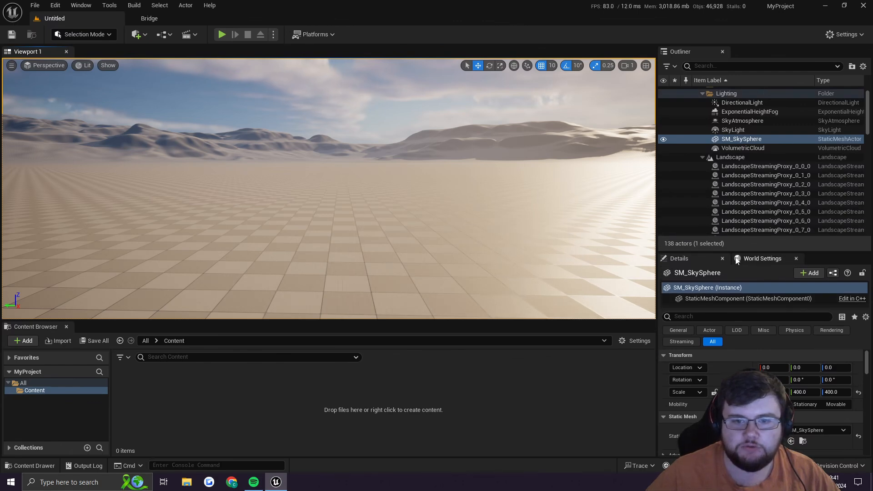
pyautogui.click(750, 120)
pyautogui.click(743, 103)
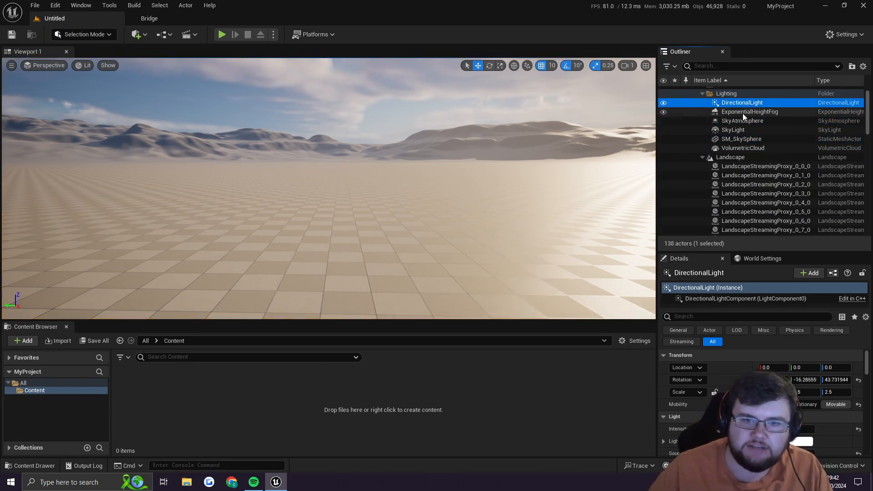
pyautogui.click(743, 112)
pyautogui.click(740, 140)
pyautogui.click(752, 158)
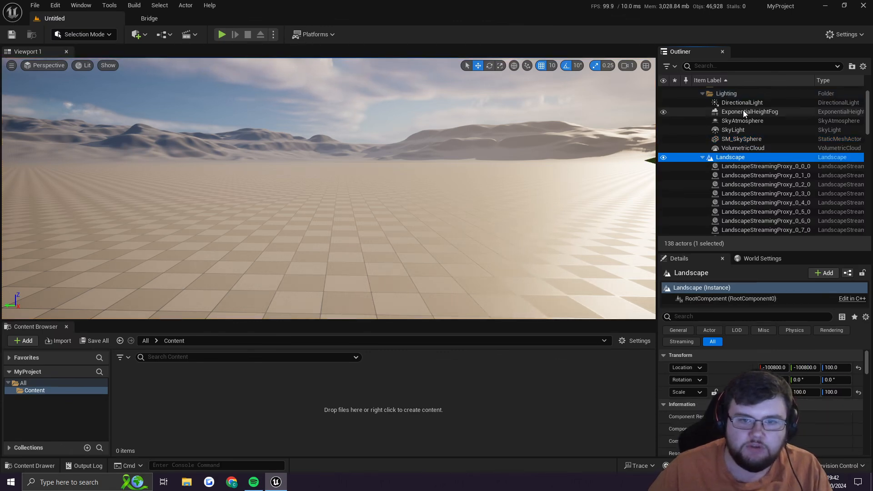
# Collapse the Lighting folder, pick landscape sections on the ground and distant hills, and collapse the Landscape group in the Outliner
pyautogui.scroll(2, 743, 110)
pyautogui.click(703, 110)
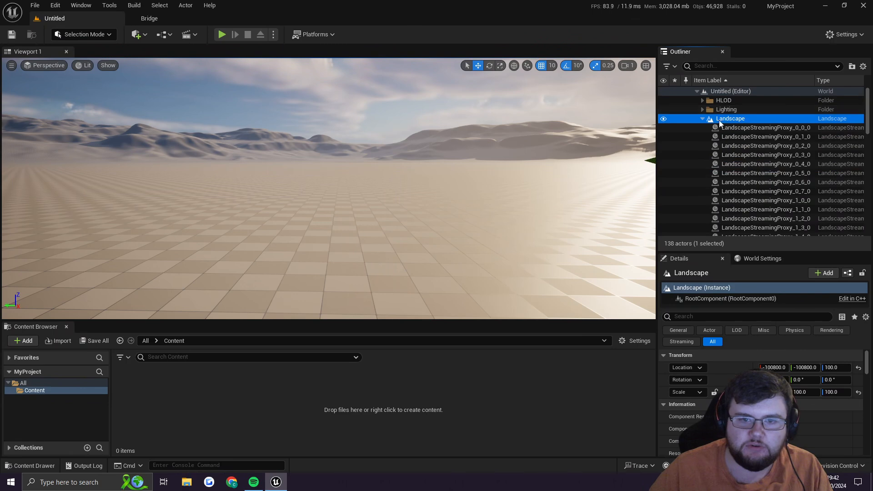
pyautogui.click(703, 118)
pyautogui.click(366, 205)
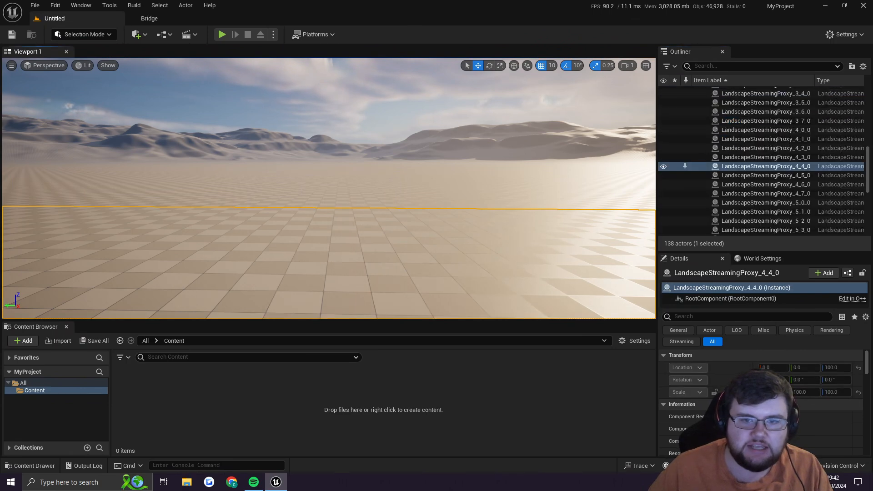
pyautogui.click(523, 157)
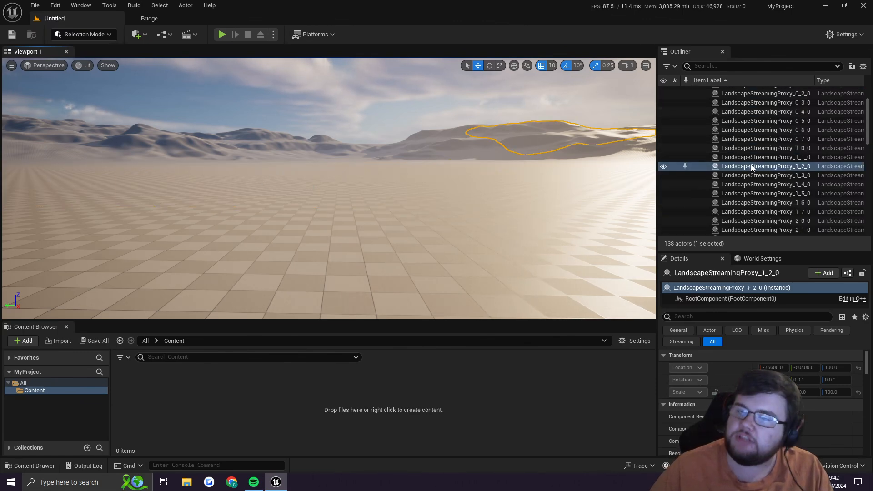
pyautogui.scroll(2, 749, 155)
pyautogui.click(702, 118)
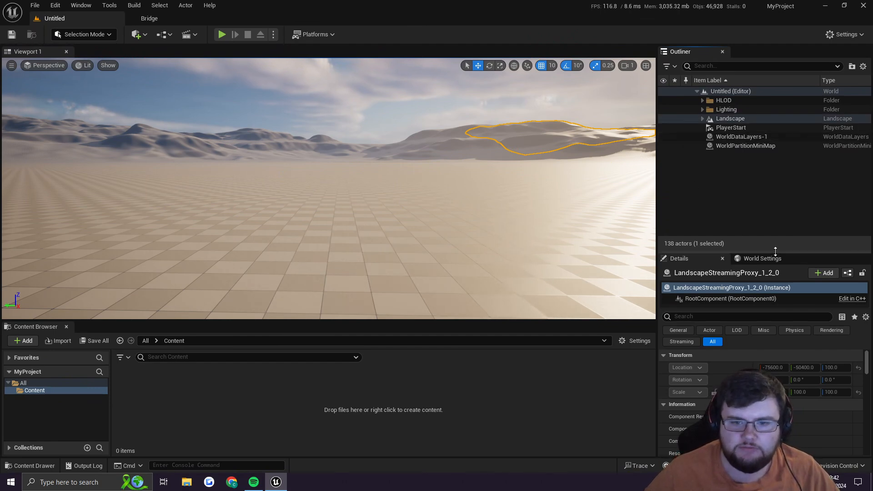
# Enlarge the Details area, expand the Lighting folder and select the DirectionalLight to view its light properties
pyautogui.moveTo(772, 252); pyautogui.dragTo(778, 215)
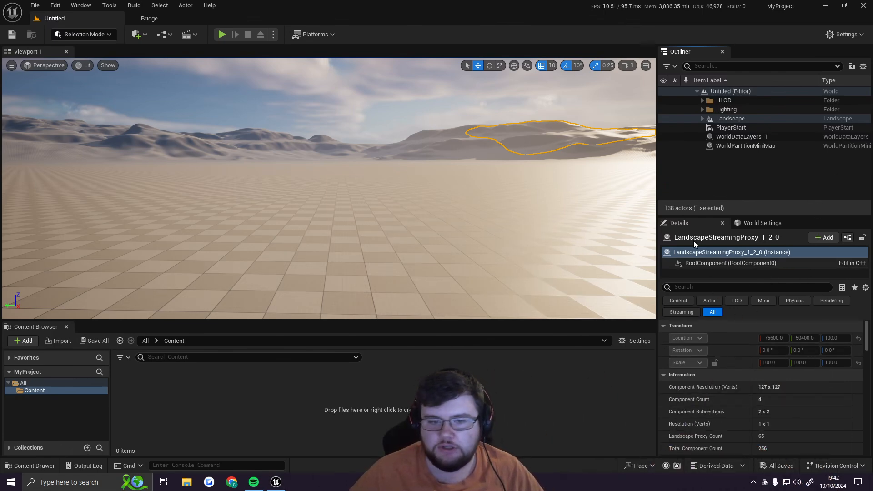
pyautogui.moveTo(766, 217); pyautogui.dragTo(766, 179)
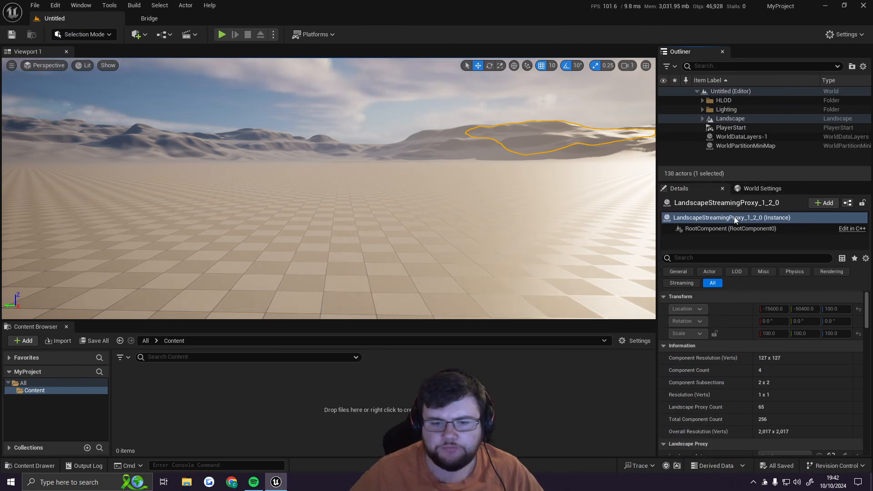
pyautogui.click(703, 109)
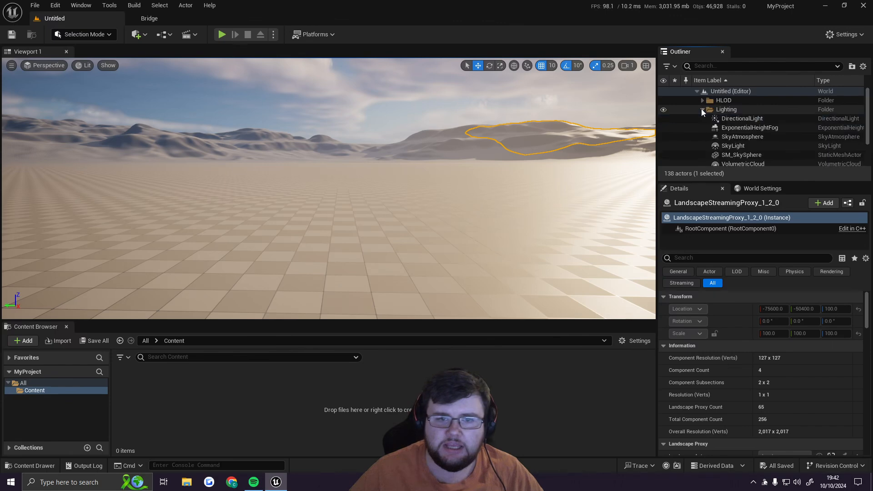
pyautogui.click(735, 118)
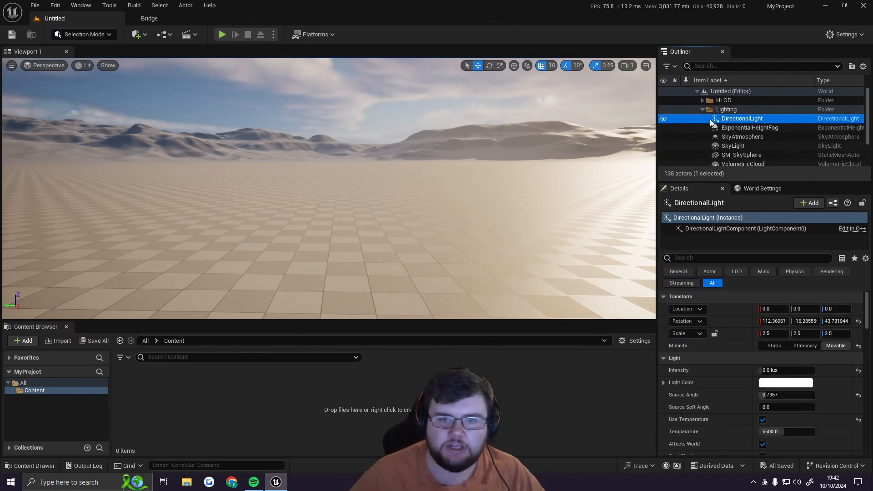
pyautogui.scroll(-3, 713, 372)
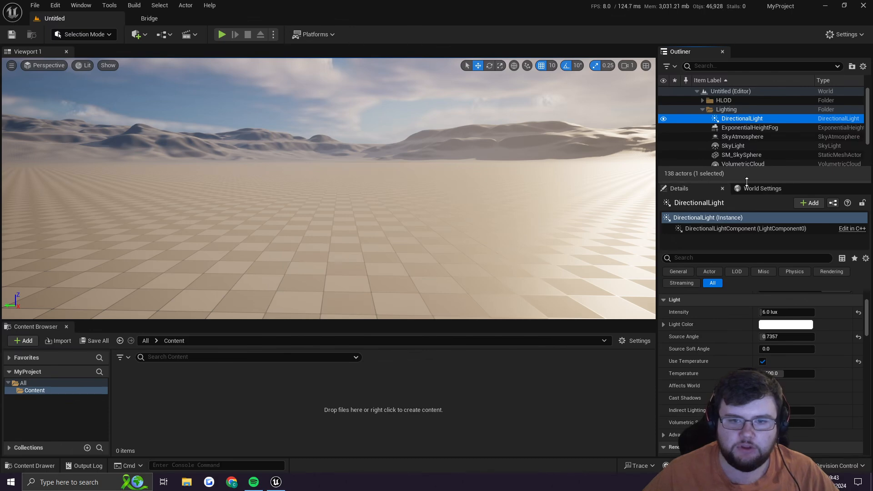
# Make the Outliner slightly taller and look around the landscape with the DirectionalLight selected
pyautogui.moveTo(746, 182); pyautogui.dragTo(746, 216)
pyautogui.moveTo(346, 189); pyautogui.dragTo(392, 192, button='right')
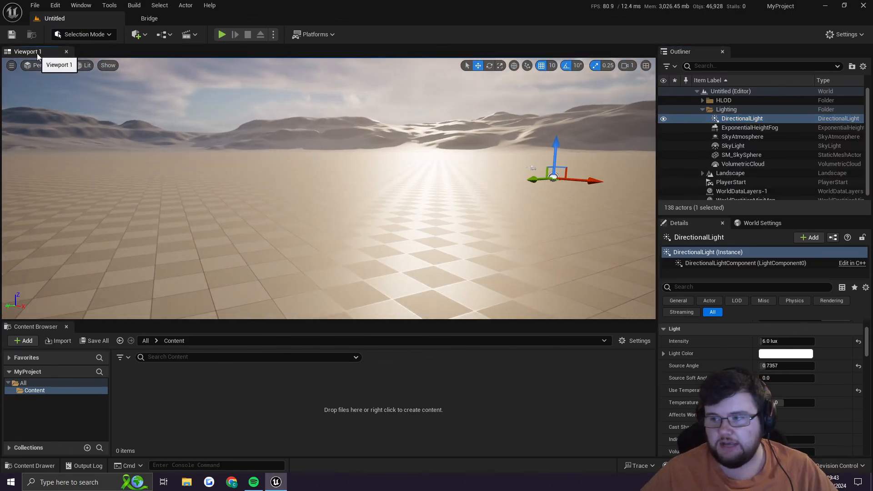
pyautogui.moveTo(352, 162); pyautogui.dragTo(297, 153, button='right')
pyautogui.press('w')
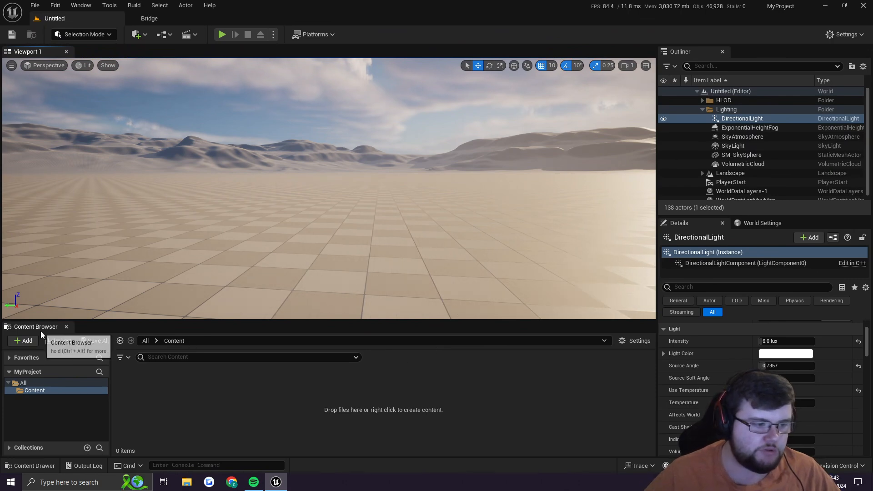
# View the project's root and Content folders in the Content Browser, and look around the landscape
pyautogui.click(37, 384)
pyautogui.click(37, 390)
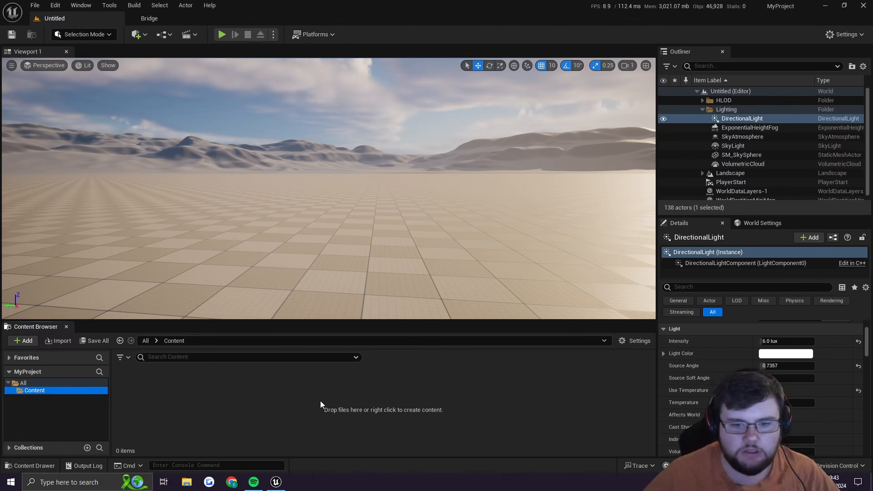
pyautogui.moveTo(422, 226)
pyautogui.mouseDown(button='right')
pyautogui.moveTo(505, 224)
pyautogui.moveTo(432, 224)
pyautogui.mouseUp(button='right')
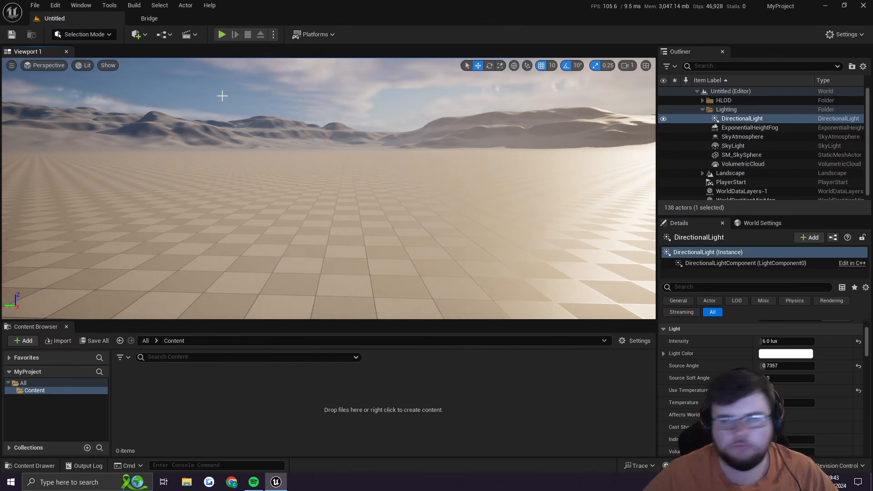
# Browse the place-actor categories, add a Cube shape to the level, and view its transform properties
pyautogui.click(146, 35)
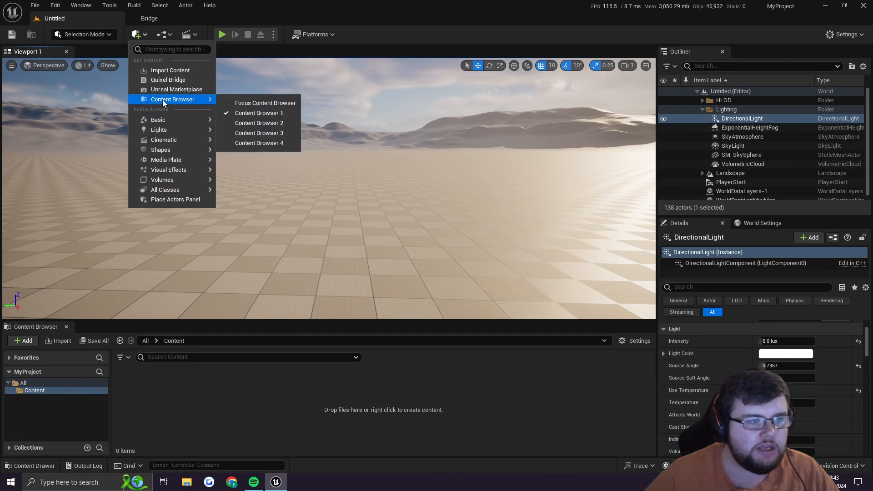
pyautogui.moveTo(169, 131)
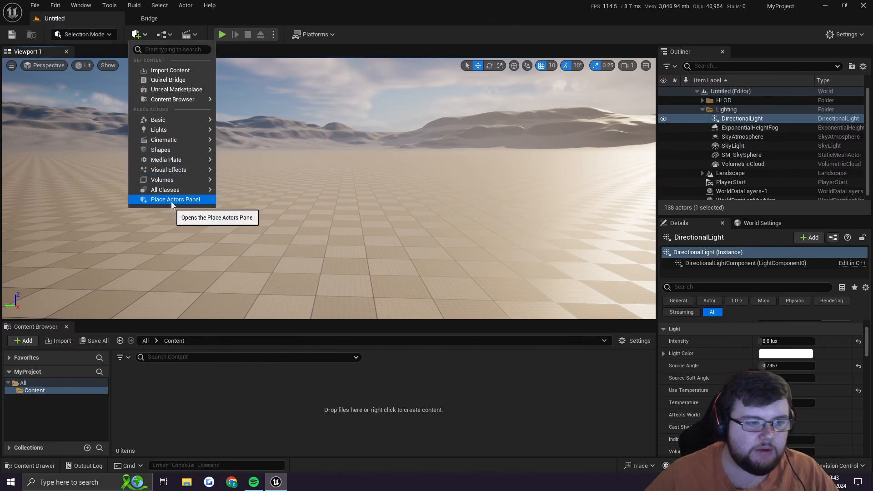
pyautogui.moveTo(175, 191)
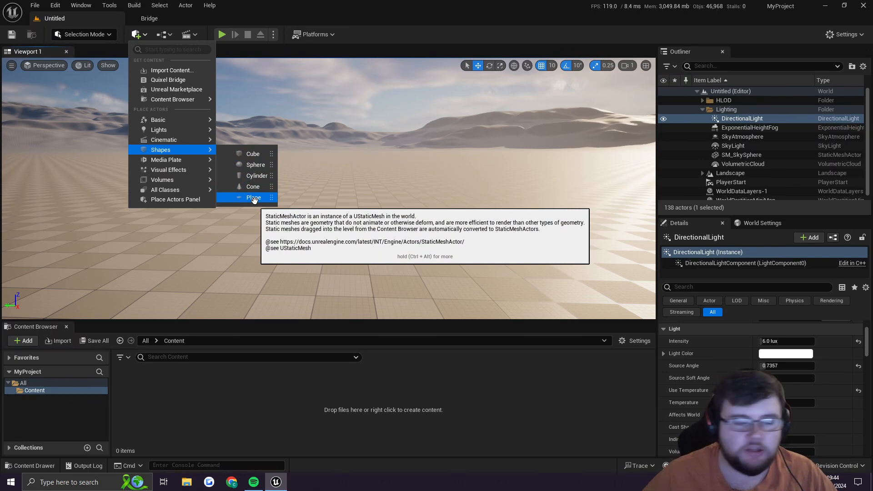
pyautogui.click(254, 154)
pyautogui.press('w')
pyautogui.moveTo(255, 155); pyautogui.dragTo(653, 160, button='right')
pyautogui.press('a')
pyautogui.press('a')
pyautogui.press('e')
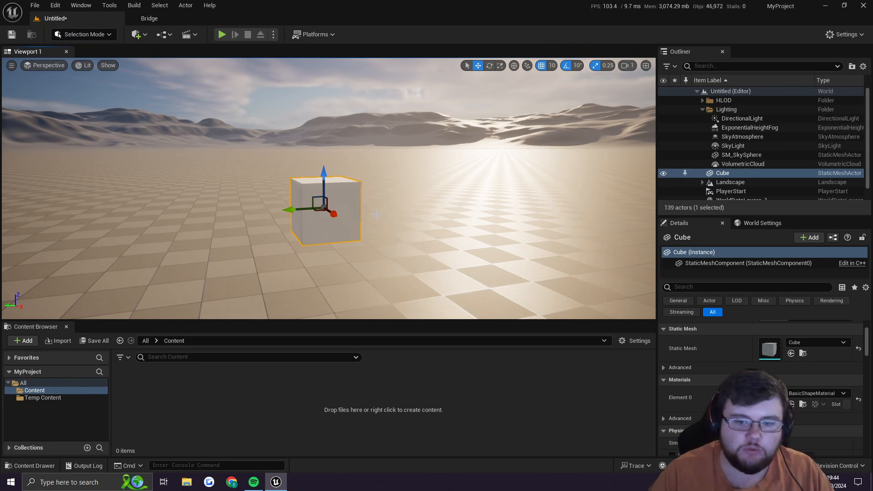
pyautogui.scroll(3, 714, 380)
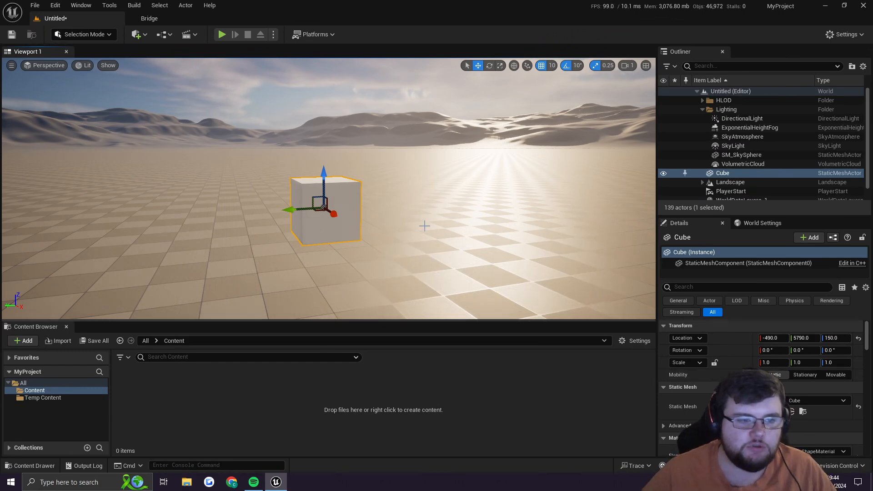
# Add a second cube to the level from a more distant viewpoint and delete it
pyautogui.press('s')
pyautogui.moveTo(425, 224); pyautogui.dragTo(470, 235, button='right')
pyautogui.press('s')
pyautogui.click(136, 34)
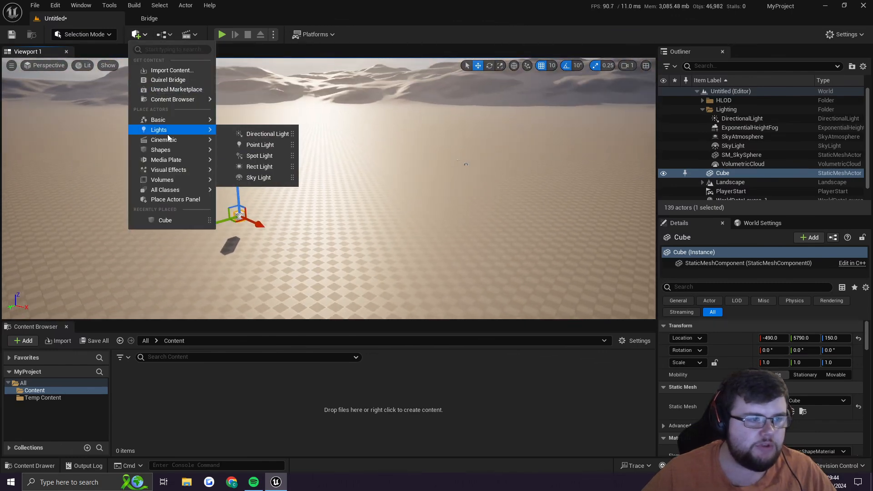
pyautogui.click(250, 152)
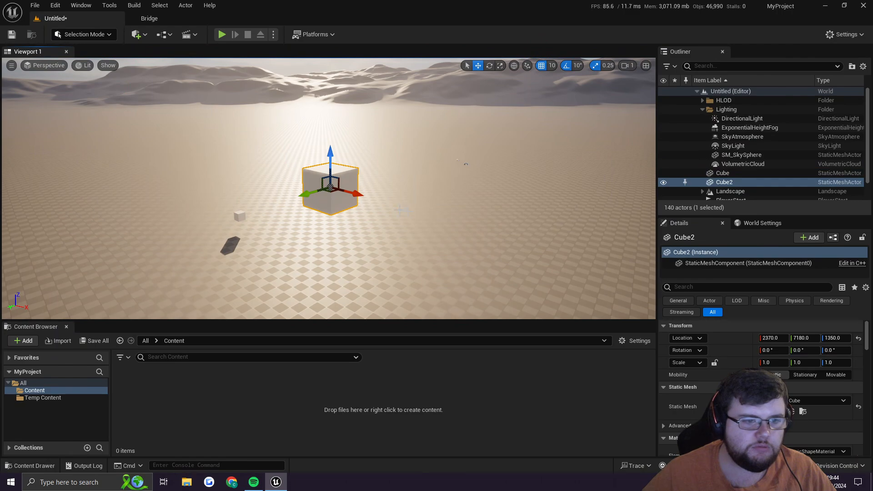
pyautogui.press('w')
pyautogui.moveTo(362, 208); pyautogui.dragTo(343, 198, button='right')
pyautogui.press('d')
pyautogui.press('a')
pyautogui.press('Delete')
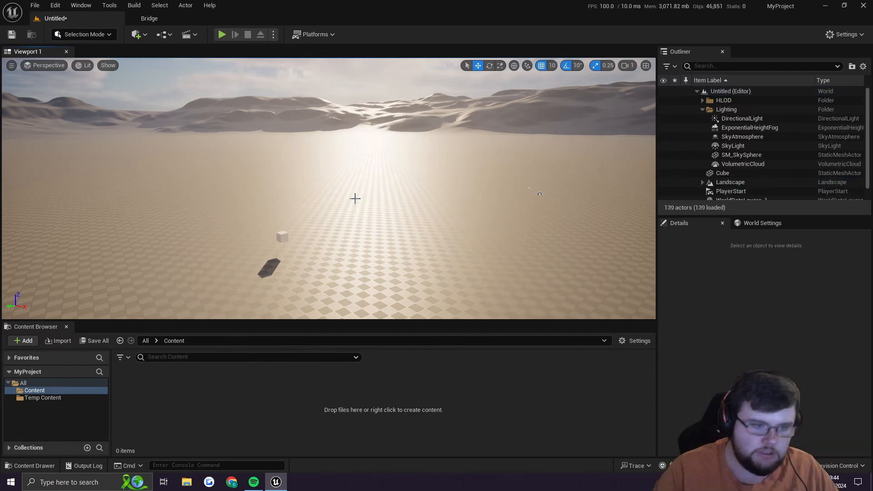
# Select the original cube and focus the viewport on it
pyautogui.click(283, 236)
pyautogui.press('f')
pyautogui.press('s')
pyautogui.moveTo(387, 237); pyautogui.dragTo(395, 206, button='right')
pyautogui.click(286, 199)
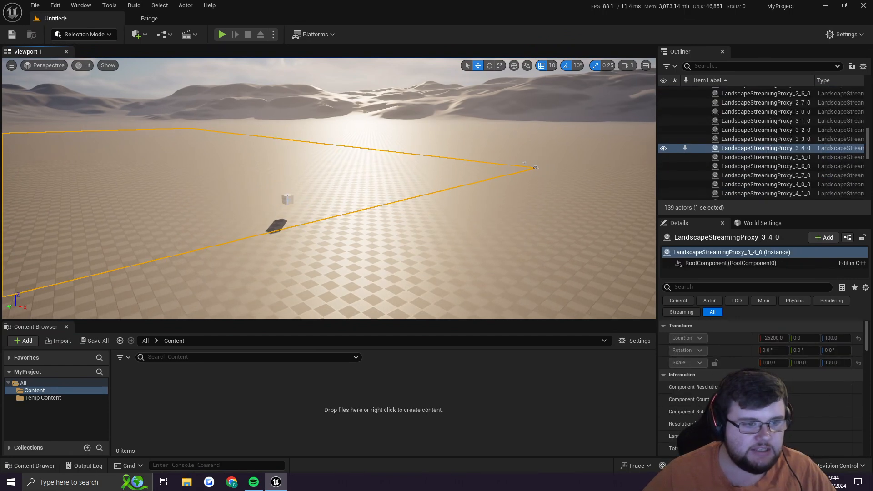
pyautogui.click(287, 200)
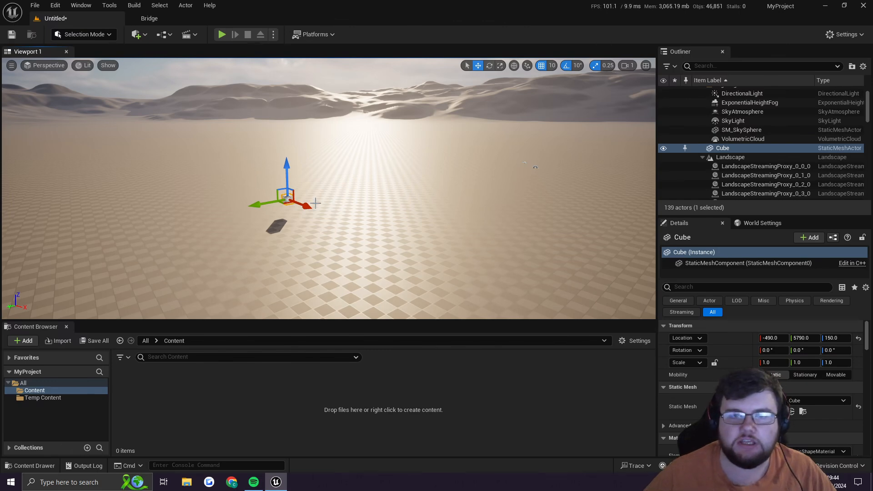
pyautogui.press('f')
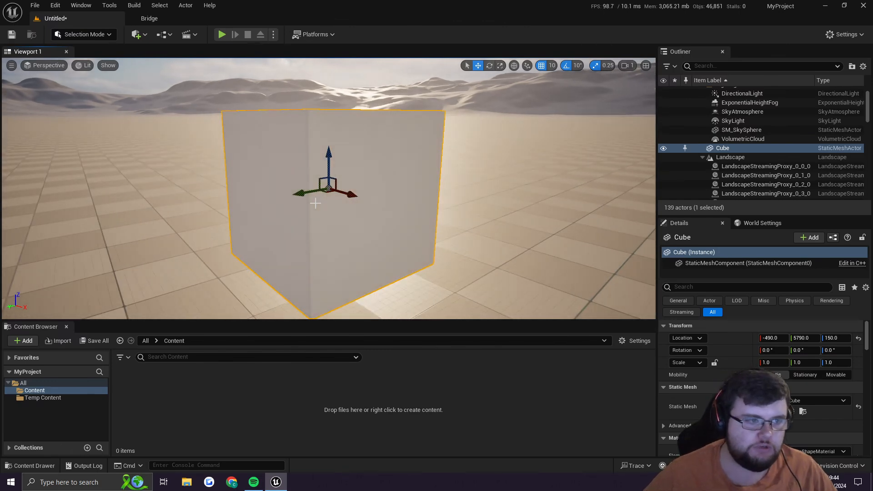
pyautogui.moveTo(315, 204)
pyautogui.mouseDown(button='right')
pyautogui.moveTo(304, 207)
pyautogui.moveTo(321, 196)
pyautogui.mouseUp(button='right')
pyautogui.press('s')
pyautogui.press('w')
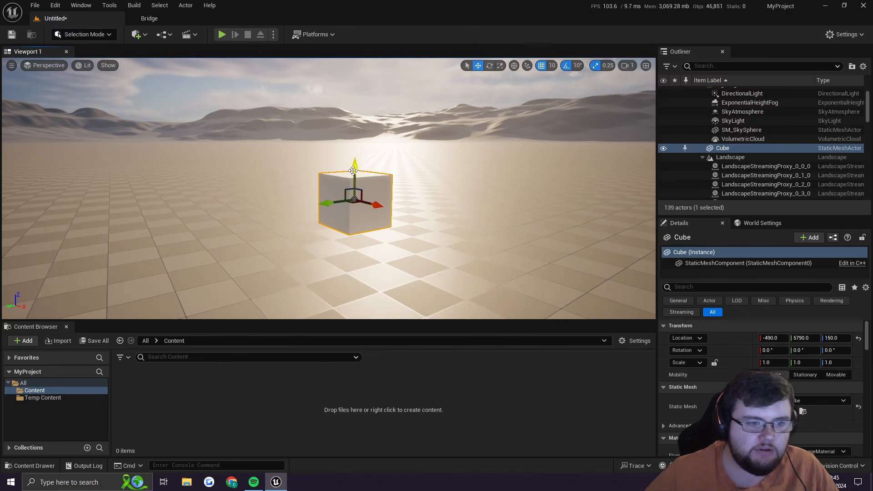
# Lower the cube along its vertical axis to a Z location of 140
pyautogui.moveTo(351, 172)
pyautogui.mouseDown()
pyautogui.moveTo(359, 113)
pyautogui.moveTo(359, 182)
pyautogui.mouseUp()
pyautogui.moveTo(381, 213); pyautogui.dragTo(358, 219)
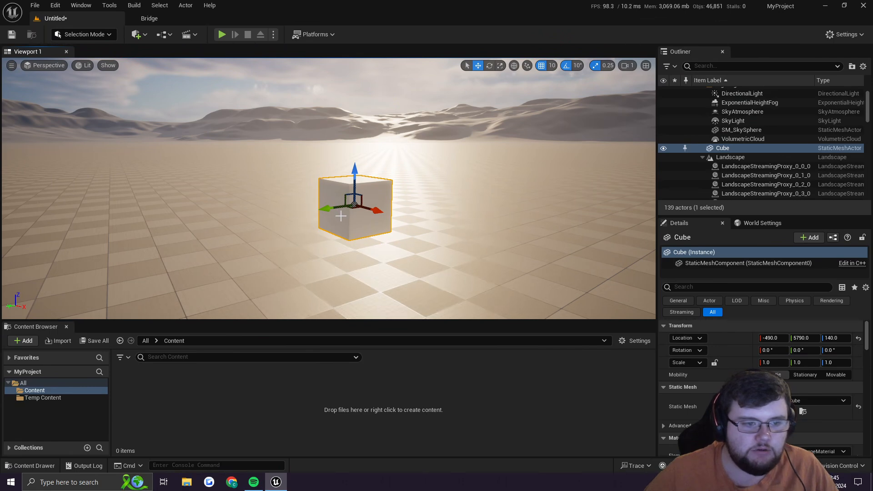
pyautogui.press('s')
pyautogui.moveTo(343, 217); pyautogui.dragTo(369, 218, button='right')
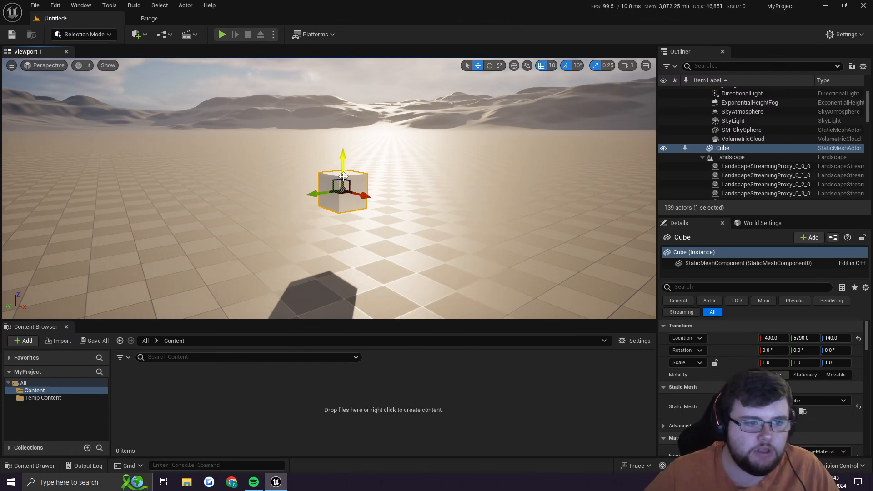
pyautogui.moveTo(349, 191); pyautogui.dragTo(349, 185, button='right')
pyautogui.press('w')
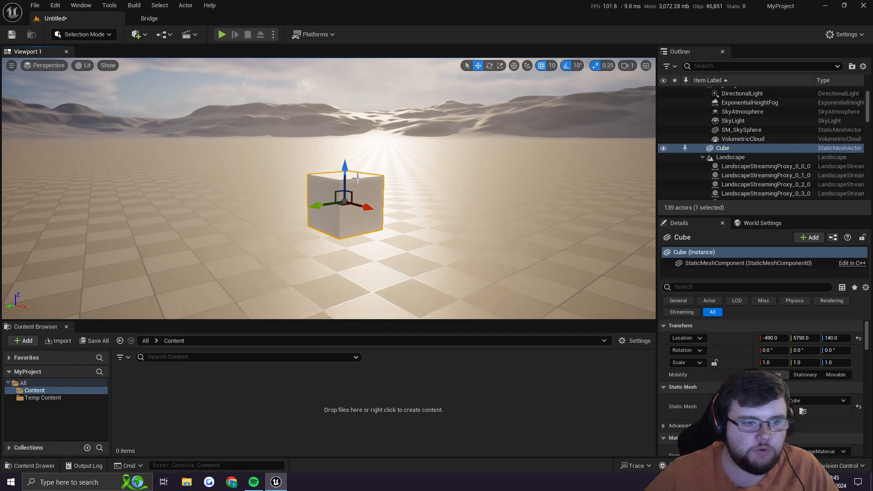
# Try rotating the cube with the Rotate tool and undo the rotation
pyautogui.press('e')
pyautogui.moveTo(364, 166)
pyautogui.mouseDown()
pyautogui.moveTo(379, 237)
pyautogui.moveTo(339, 243)
pyautogui.moveTo(382, 228)
pyautogui.moveTo(365, 167)
pyautogui.mouseUp()
pyautogui.hotkey('ctrl', 'z')
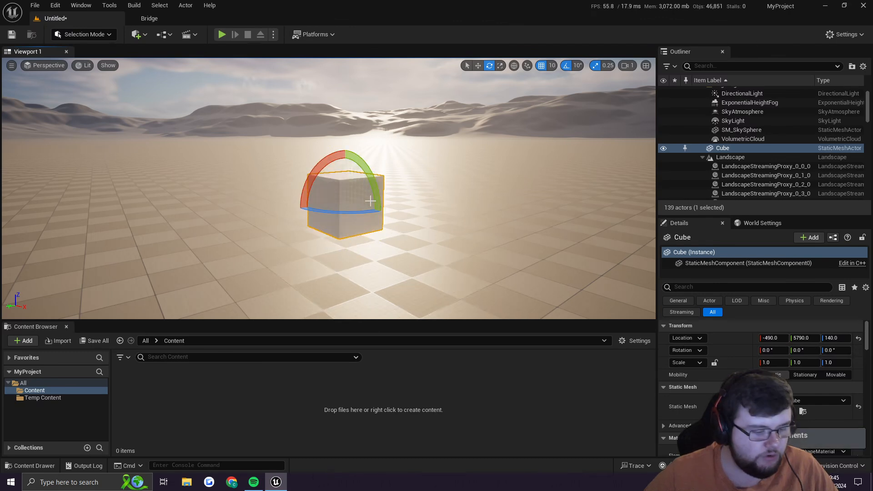
# Scale the cube uniformly to 1.25, undoing the excess scale changes
pyautogui.press('r')
pyautogui.moveTo(346, 200); pyautogui.dragTo(368, 208)
pyautogui.hotkey('ctrl', 'z')
pyautogui.hotkey('ctrl', 'z')
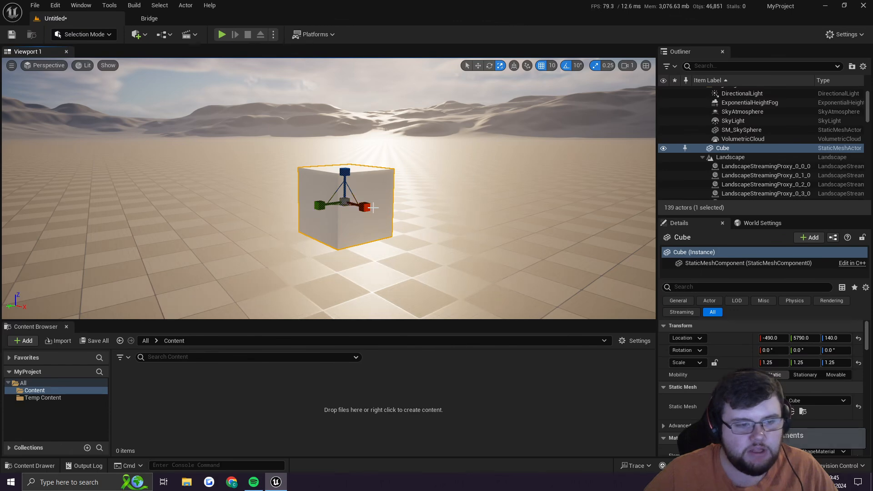
# Return to the Move tool and shift the cube along the X axis to -500
pyautogui.press('w')
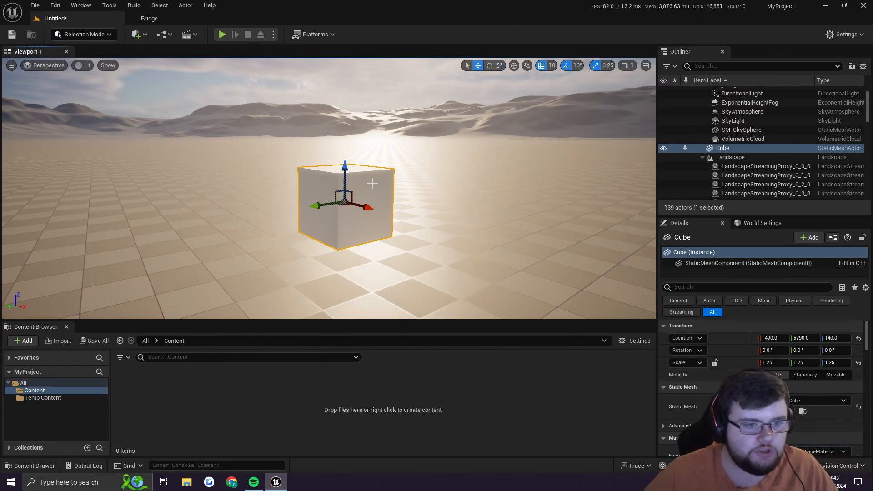
pyautogui.press('w')
pyautogui.moveTo(381, 196); pyautogui.dragTo(382, 197, button='right')
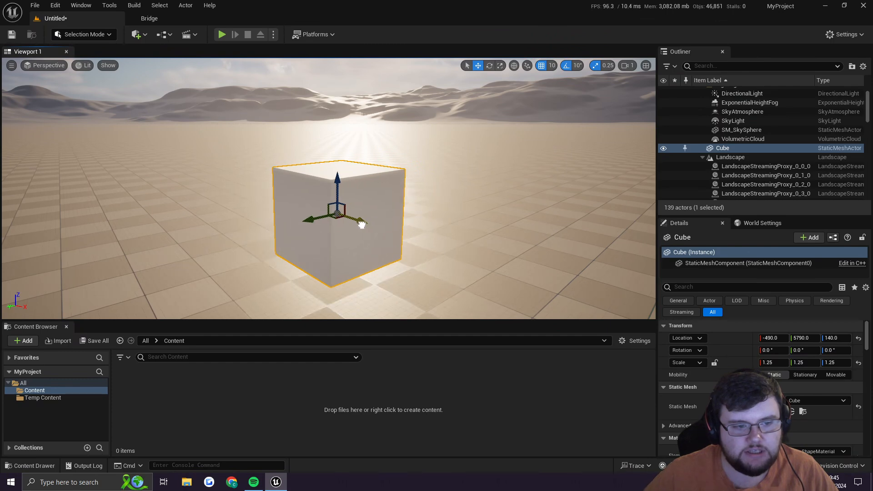
pyautogui.moveTo(362, 224)
pyautogui.mouseDown()
pyautogui.moveTo(388, 233)
pyautogui.moveTo(354, 222)
pyautogui.mouseUp()
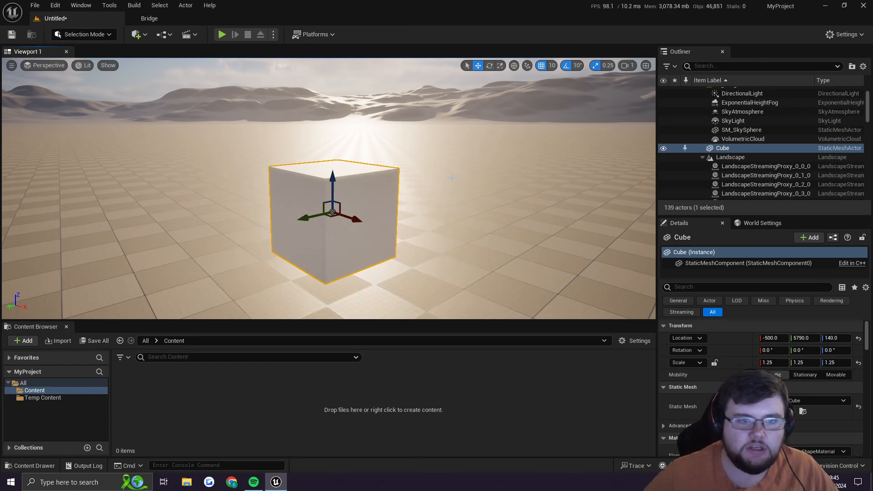
# Try moving the cube along X with a movement snap size of 100, and restore the snap size to 10
pyautogui.click(552, 66)
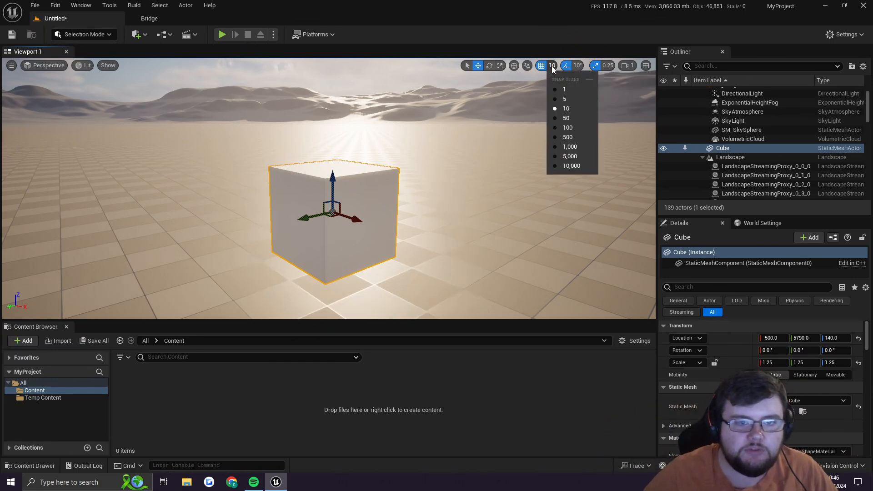
pyautogui.click(567, 127)
pyautogui.scroll(-5, 568, 136)
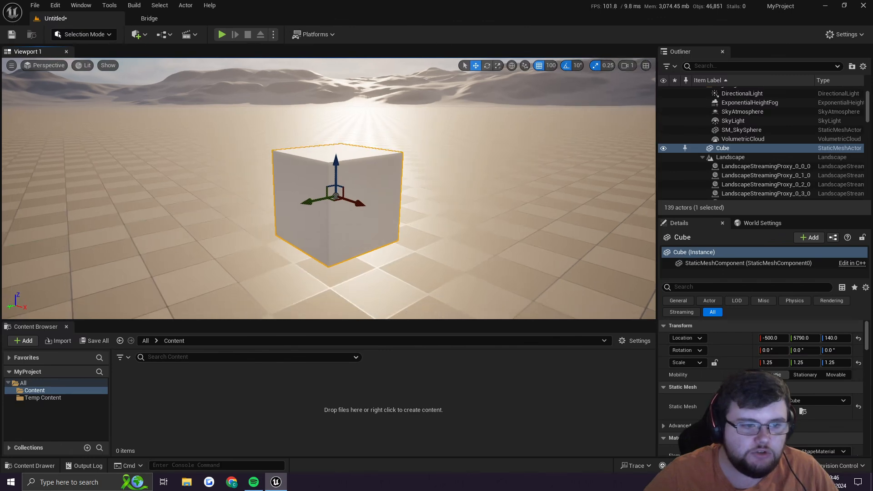
pyautogui.press('s')
pyautogui.moveTo(358, 196)
pyautogui.mouseDown()
pyautogui.moveTo(484, 240)
pyautogui.moveTo(335, 195)
pyautogui.moveTo(345, 192)
pyautogui.mouseUp()
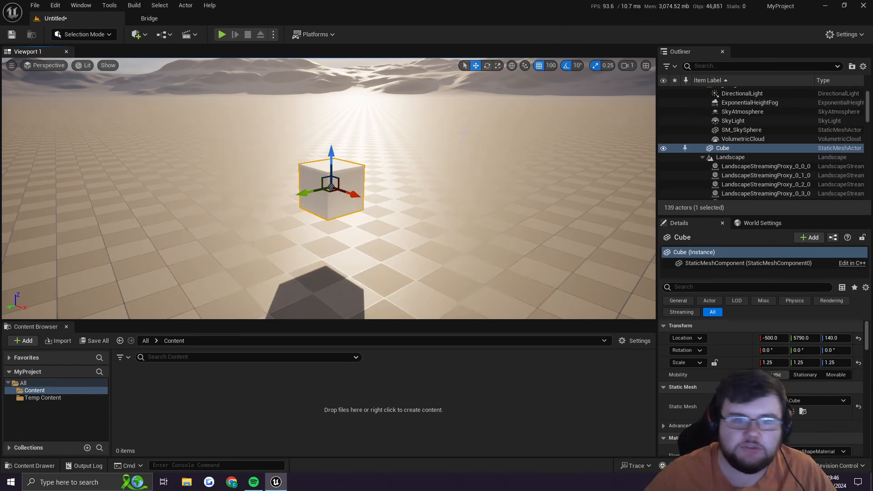
pyautogui.click(551, 65)
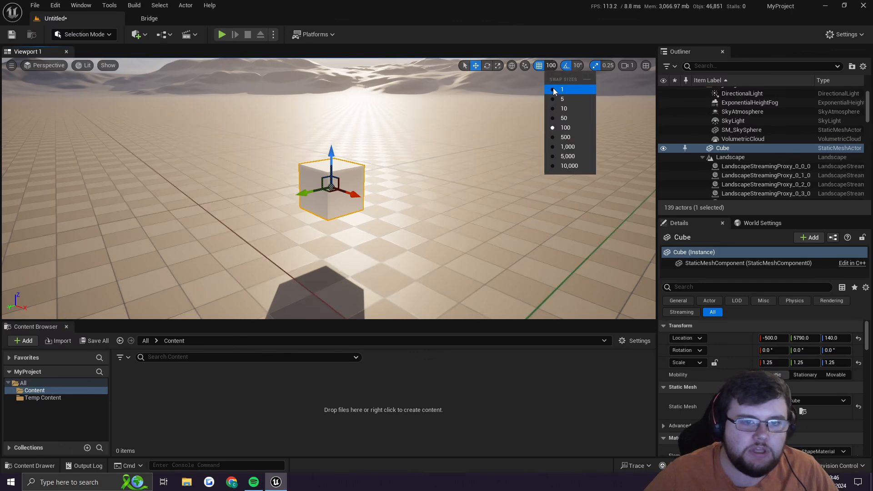
pyautogui.click(563, 109)
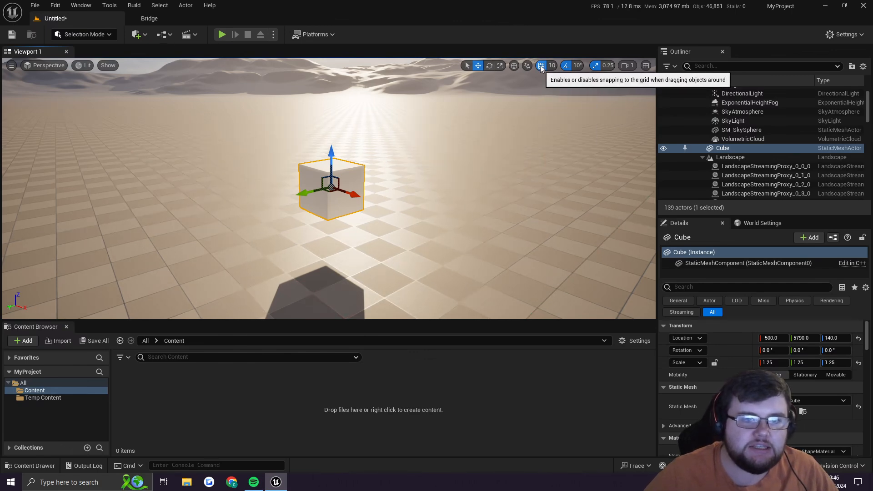
# Turn off grid snapping and freely move the cube to about -422 in X and about 201 in Z
pyautogui.click(542, 66)
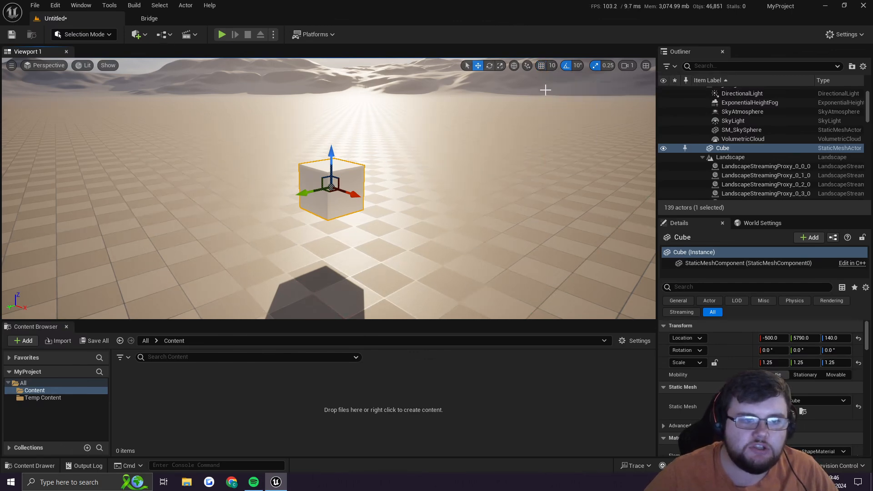
pyautogui.moveTo(355, 197); pyautogui.dragTo(379, 204)
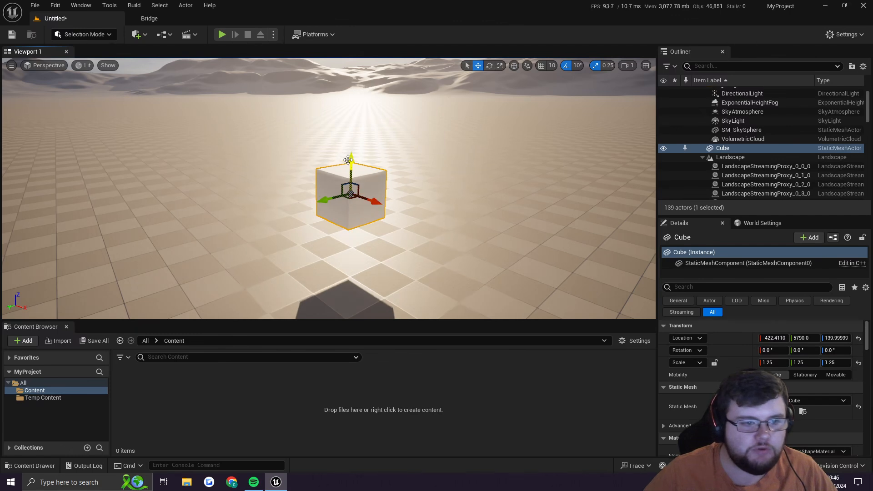
pyautogui.moveTo(351, 161); pyautogui.dragTo(350, 140)
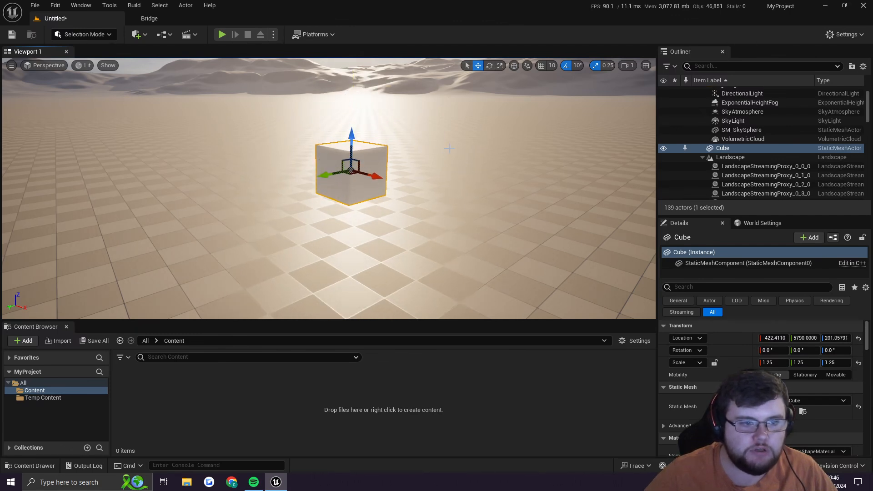
# Test rotating the cube, turn off rotation snapping, and undo the rotation
pyautogui.press('e')
pyautogui.moveTo(394, 182); pyautogui.dragTo(371, 119)
pyautogui.click(567, 68)
pyautogui.hotkey('ctrl', 'z')
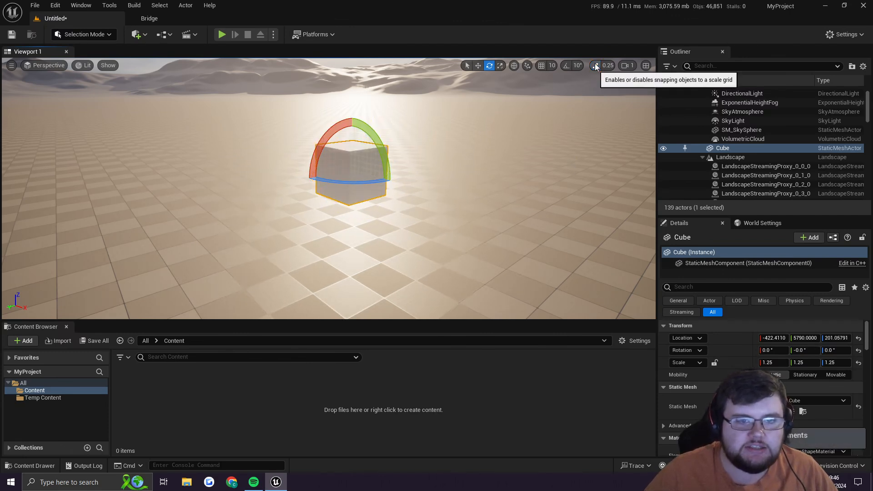
# Test scaling the cube uniformly, turn off scale snapping, and undo the scale changes
pyautogui.press('r')
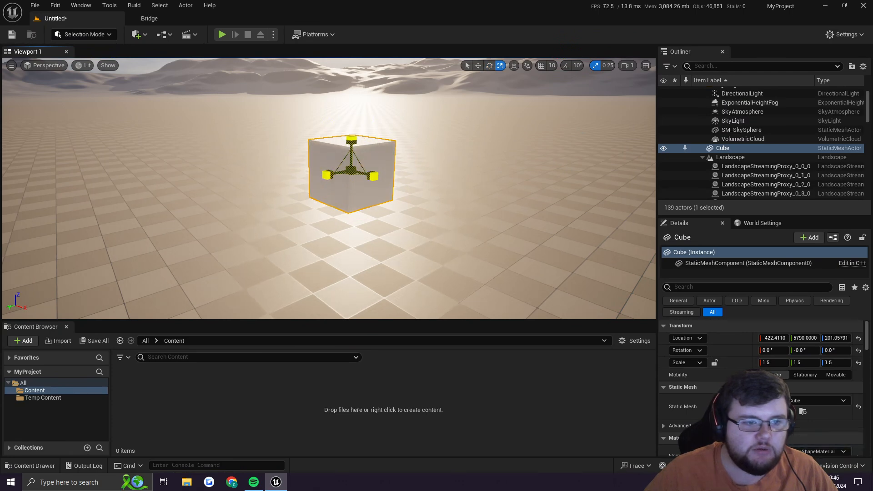
pyautogui.moveTo(353, 173); pyautogui.dragTo(367, 158)
pyautogui.click(595, 66)
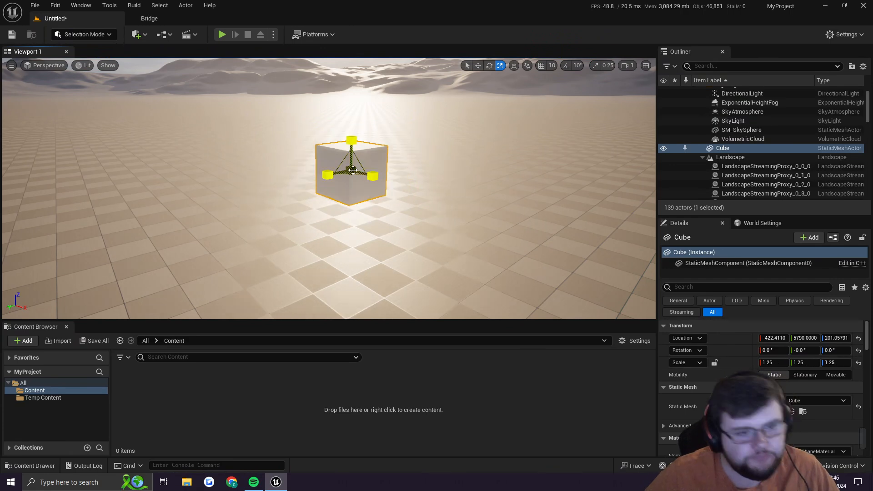
pyautogui.click(378, 157)
pyautogui.hotkey('ctrl', 'z')
pyautogui.hotkey('ctrl', 'z')
# Switch back to the Move tool and raise the cube vertically to about 274 in Z
pyautogui.moveTo(379, 158); pyautogui.dragTo(407, 143, button='right')
pyautogui.press('w')
pyautogui.press('s')
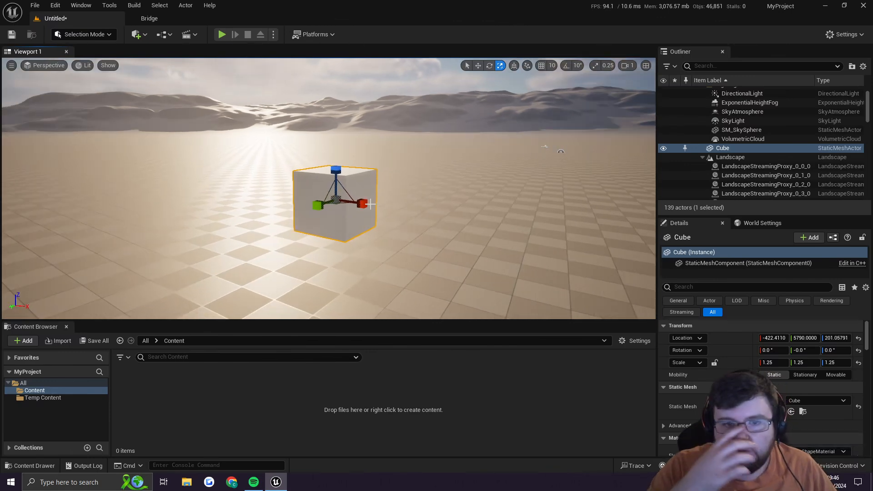
pyautogui.press('s')
pyautogui.moveTo(378, 220); pyautogui.dragTo(392, 231, button='right')
pyautogui.press('a')
pyautogui.press('w')
pyautogui.moveTo(400, 128); pyautogui.dragTo(400, 98)
pyautogui.moveTo(401, 98); pyautogui.dragTo(404, 72, button='right')
pyautogui.press('a')
pyautogui.press('w')
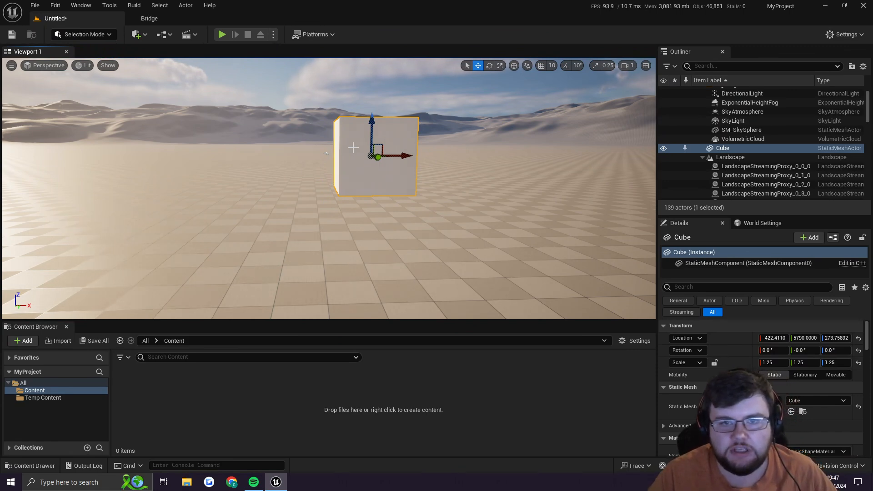
# Snap the cube straight down onto the floor and check from several sides that it rests on the ground
pyautogui.press('End')
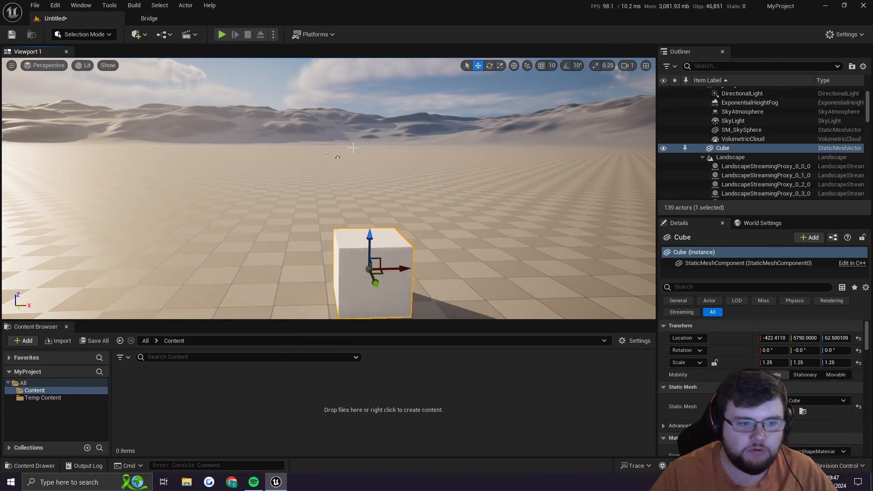
pyautogui.moveTo(412, 174)
pyautogui.mouseDown(button='right')
pyautogui.moveTo(410, 205)
pyautogui.moveTo(291, 207)
pyautogui.moveTo(364, 175)
pyautogui.moveTo(418, 173)
pyautogui.mouseUp(button='right')
pyautogui.press('d')
pyautogui.press('w')
pyautogui.press('d')
pyautogui.press('a')
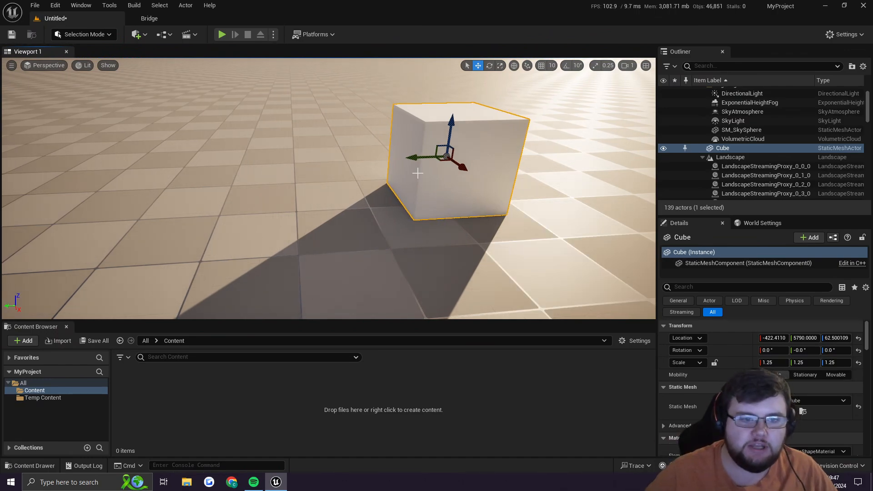
pyautogui.press('s')
pyautogui.press('a')
pyautogui.moveTo(483, 186); pyautogui.dragTo(562, 138, button='right')
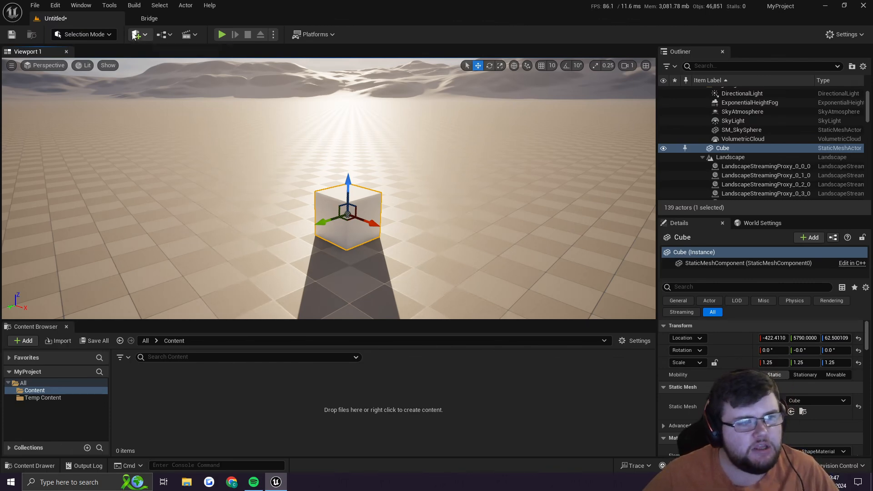
# Look over the light types available for placing and select the existing DirectionalLight in the Lighting folder
pyautogui.click(149, 35)
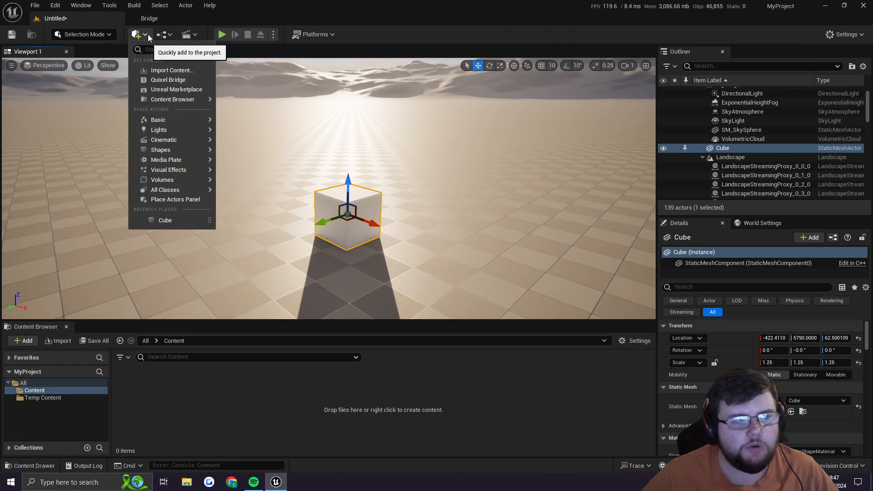
pyautogui.moveTo(174, 131)
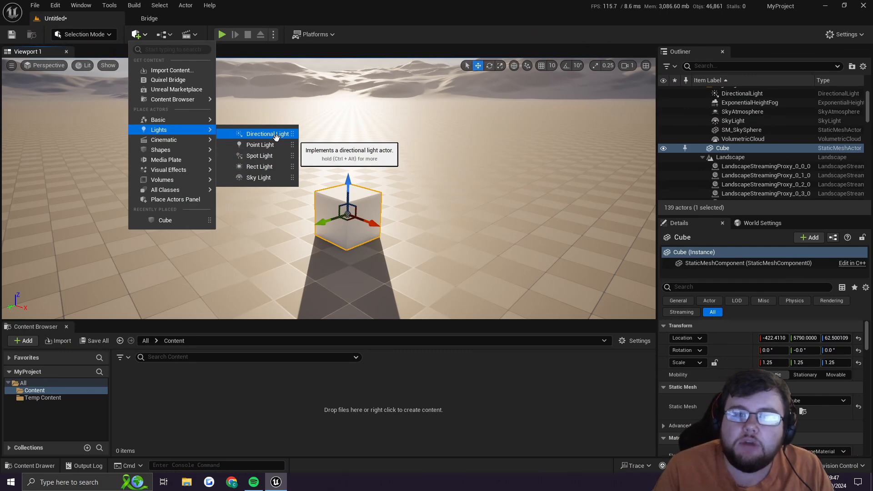
pyautogui.scroll(2, 759, 119)
pyautogui.click(755, 119)
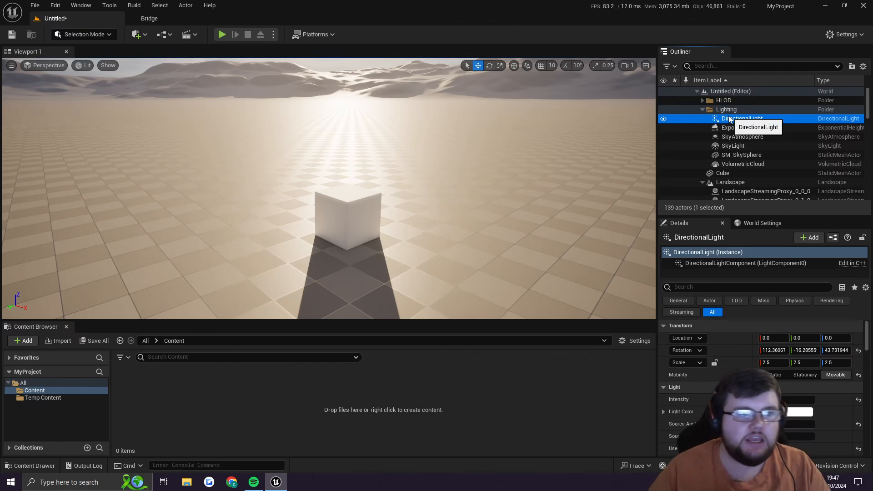
# Examine the shadow that the directional light casts from the cube, viewing it from several angles and distances
pyautogui.moveTo(518, 187); pyautogui.dragTo(523, 210, button='right')
pyautogui.moveTo(465, 201)
pyautogui.mouseDown(button='right')
pyautogui.moveTo(468, 210)
pyautogui.moveTo(466, 200)
pyautogui.mouseUp(button='right')
pyautogui.press('d')
pyautogui.press('s')
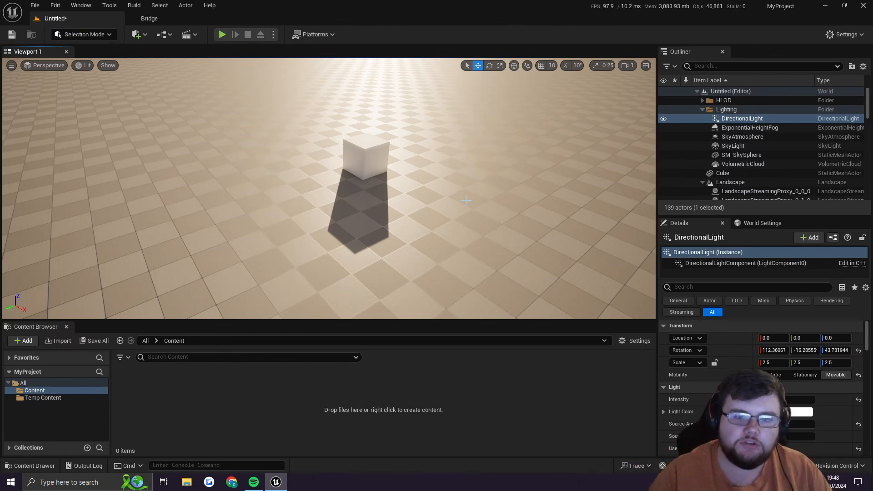
pyautogui.moveTo(466, 200); pyautogui.dragTo(458, 200, button='right')
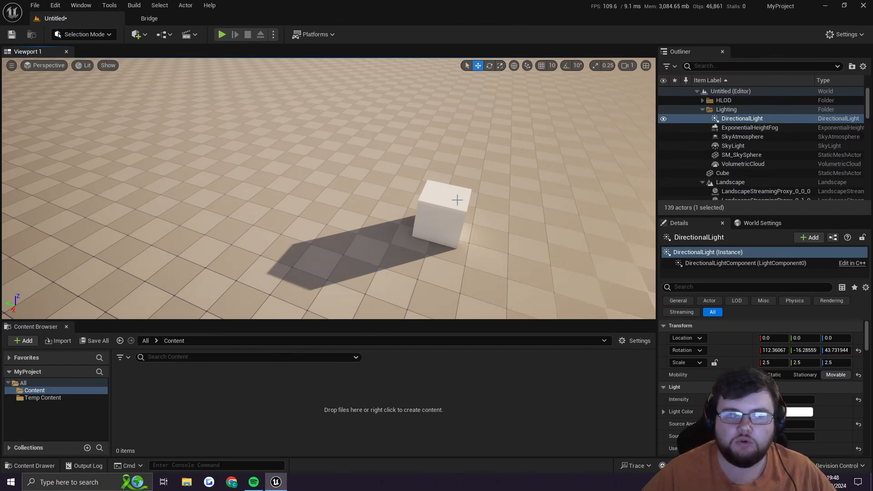
pyautogui.moveTo(458, 200); pyautogui.dragTo(614, 219, button='right')
pyautogui.press('a')
pyautogui.moveTo(303, 109); pyautogui.dragTo(311, 109, button='right')
pyautogui.press('s')
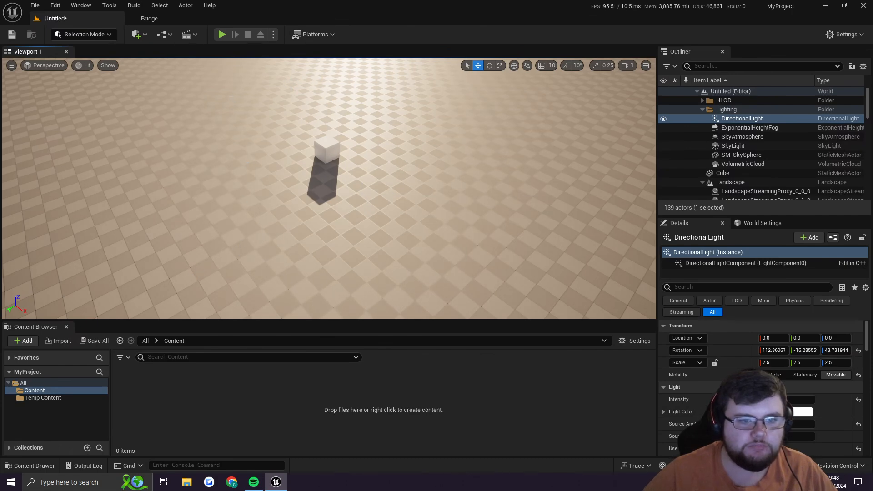
pyautogui.press('w')
pyautogui.moveTo(327, 189); pyautogui.dragTo(284, 169, button='right')
pyautogui.press('d')
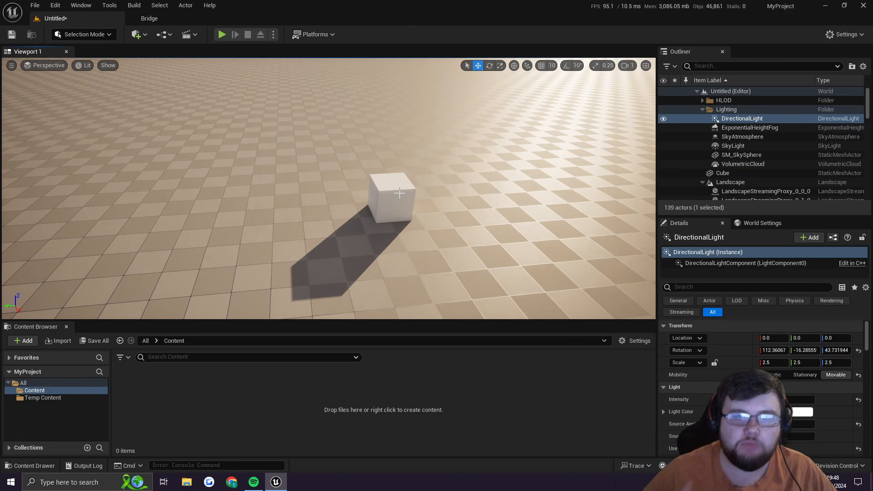
# Hide the VolumetricCloud actor to clear the sky around the sun, with the cube kept in view
pyautogui.moveTo(328, 189); pyautogui.dragTo(378, 126, button='right')
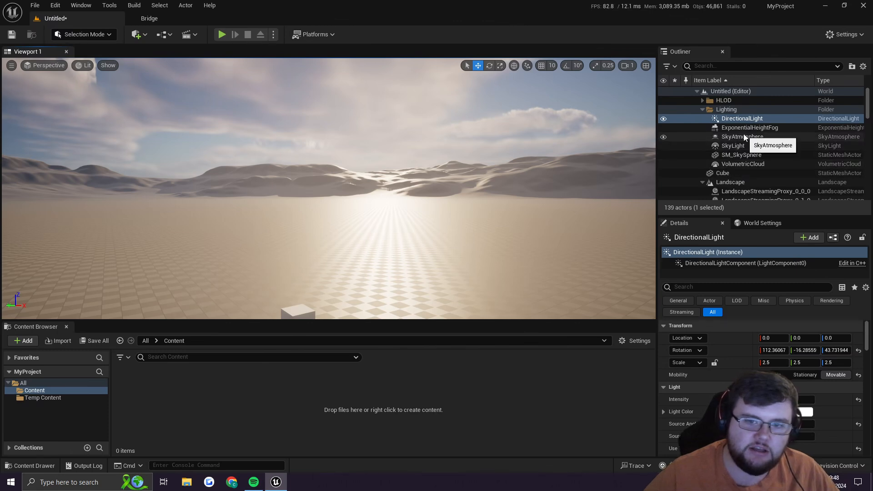
pyautogui.click(742, 164)
pyautogui.click(665, 164)
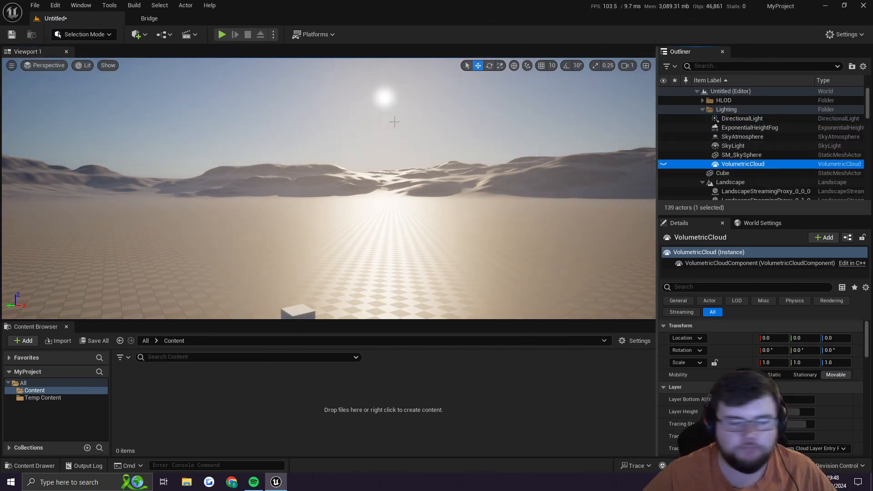
pyautogui.moveTo(395, 122)
pyautogui.mouseDown(button='right')
pyautogui.moveTo(397, 131)
pyautogui.moveTo(398, 119)
pyautogui.mouseUp(button='right')
pyautogui.press('s')
pyautogui.press('s')
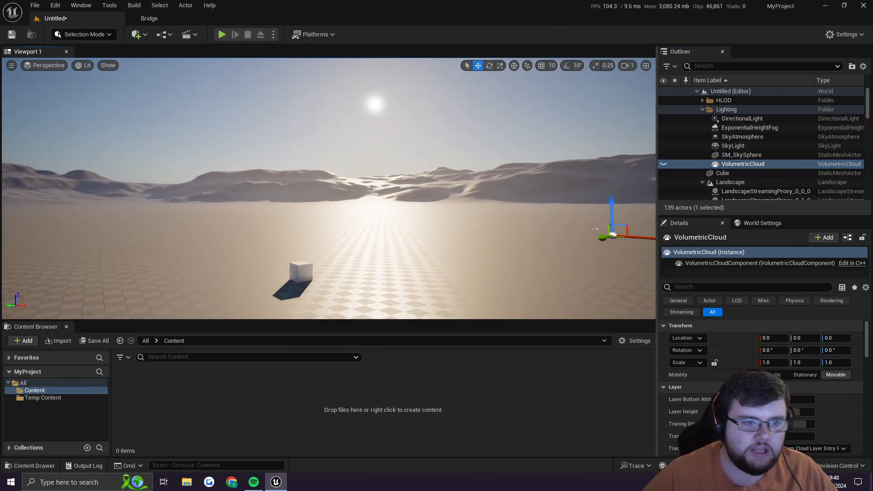
pyautogui.press('q')
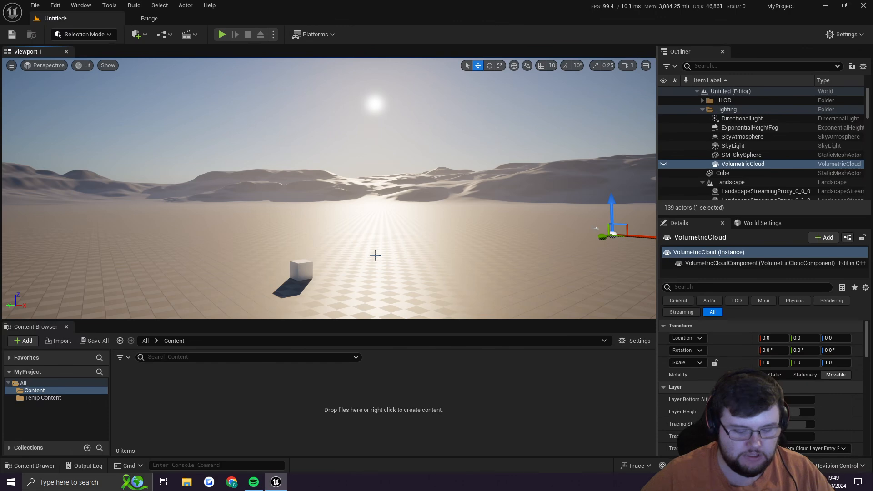
# Try different sun directions and heights, finishing with the sun low over the hills behind the cube for a sunset look
pyautogui.hotkey('ctrl', 'l')
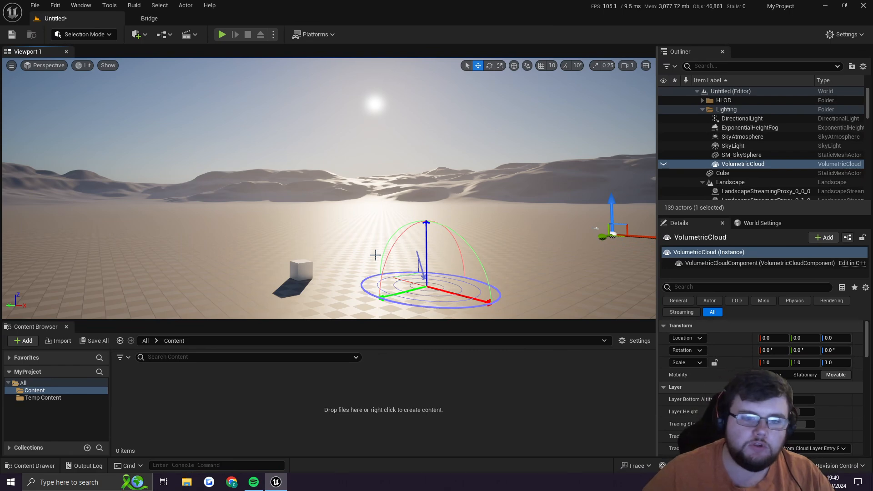
pyautogui.hotkey('ctrl', 'l')
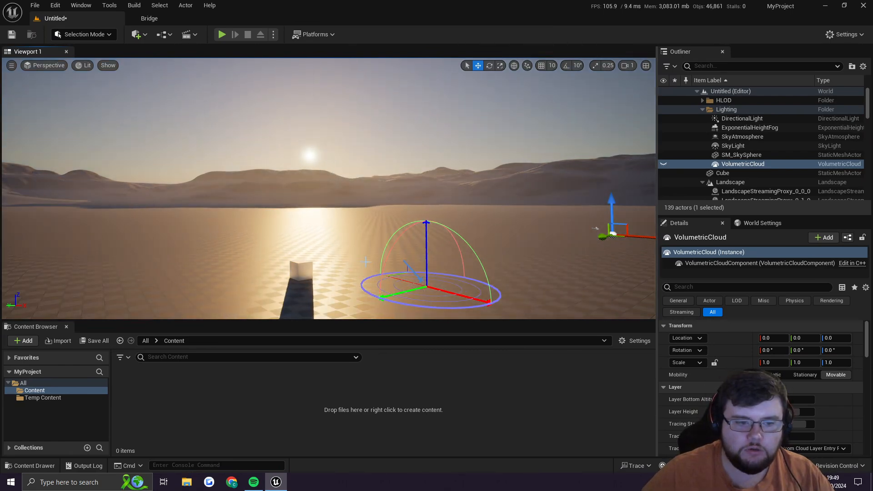
pyautogui.hotkey('ctrl', 'l')
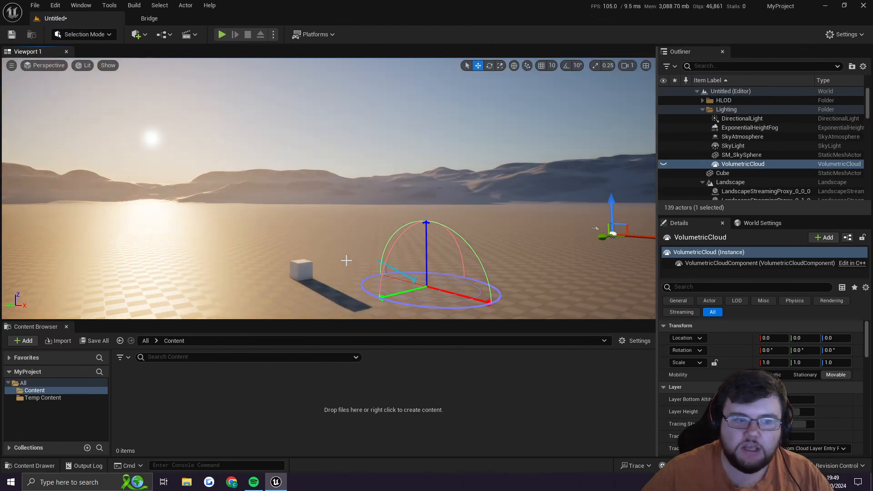
pyautogui.hotkey('ctrl', 'l')
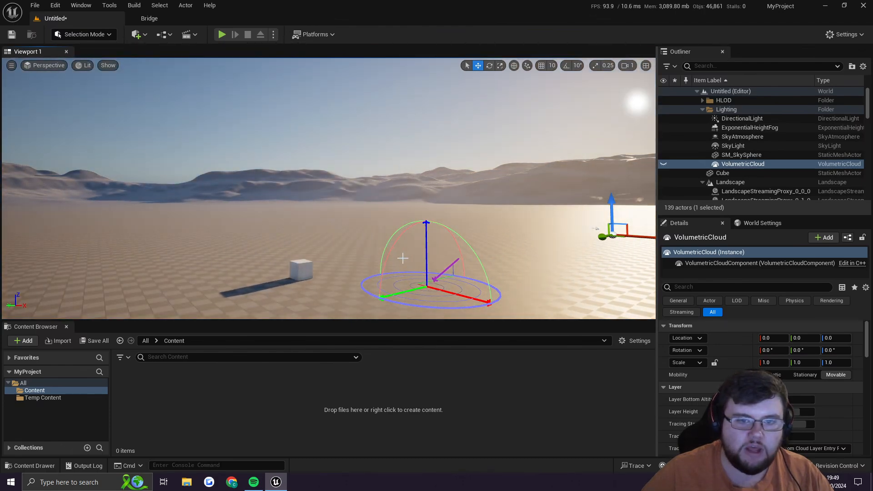
pyautogui.hotkey('ctrl', 'l')
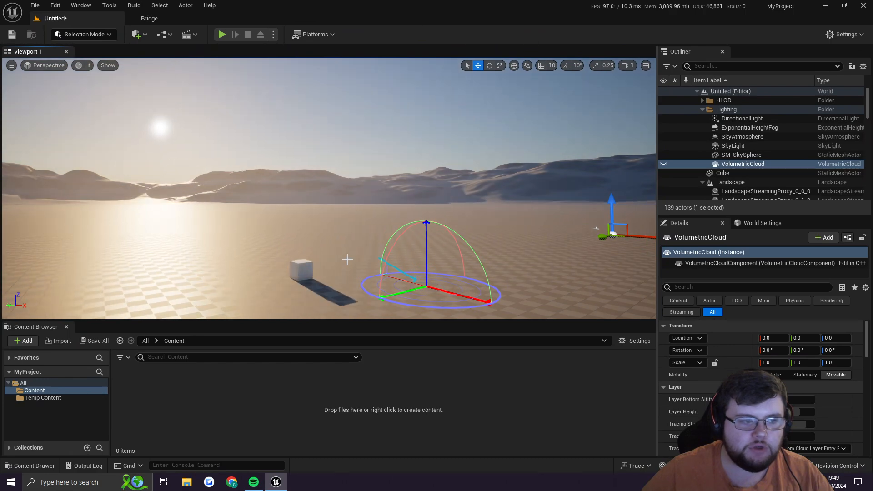
pyautogui.hotkey('ctrl', 'l')
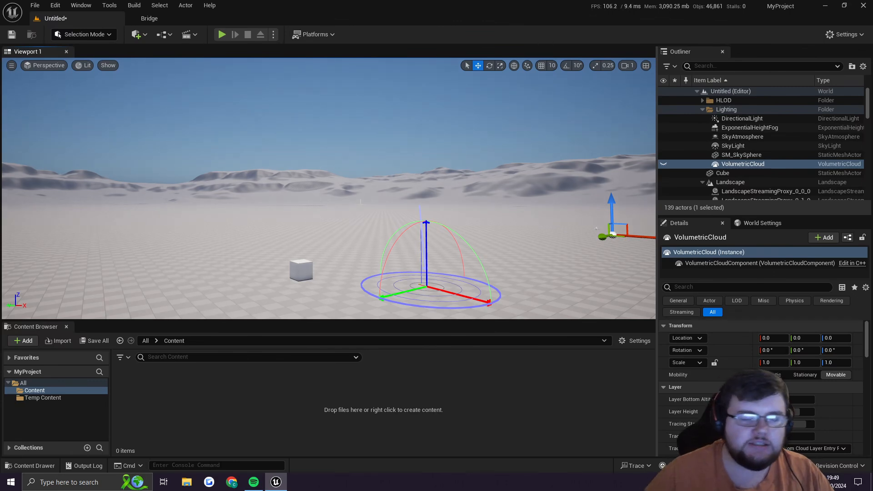
pyautogui.hotkey('ctrl', 'l')
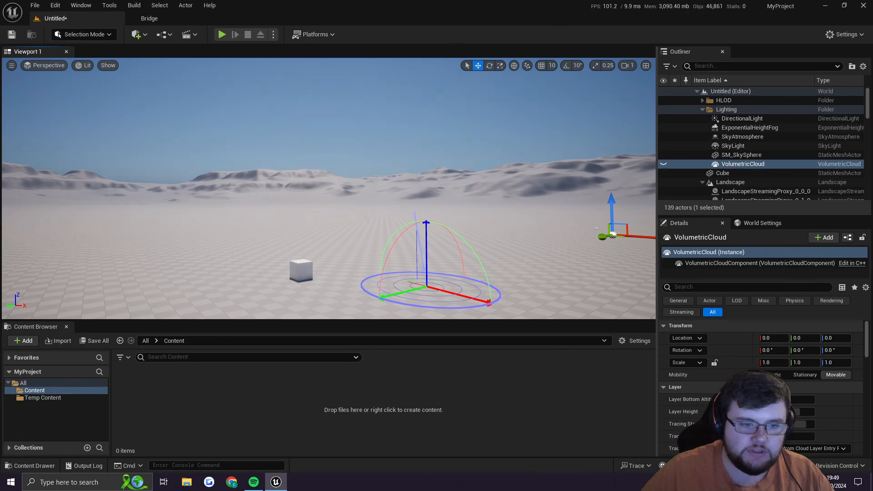
pyautogui.hotkey('ctrl', 'l')
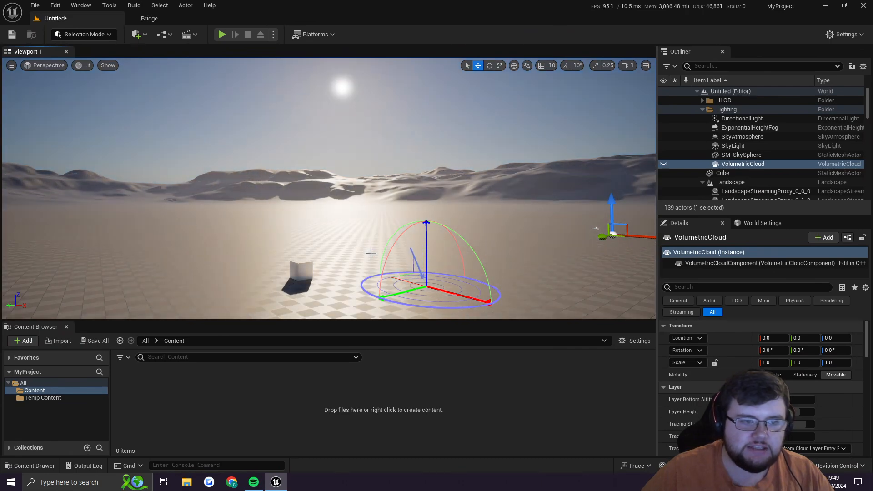
pyautogui.hotkey('ctrl', 'l')
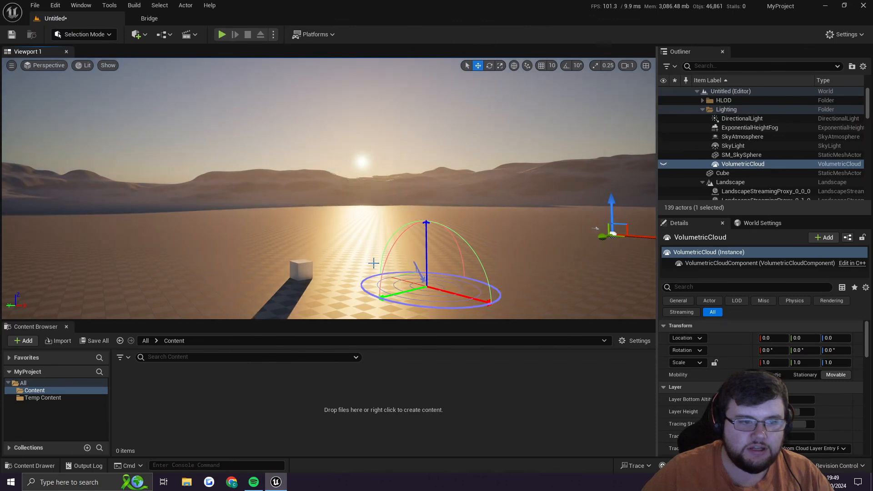
pyautogui.hotkey('ctrl', 'l')
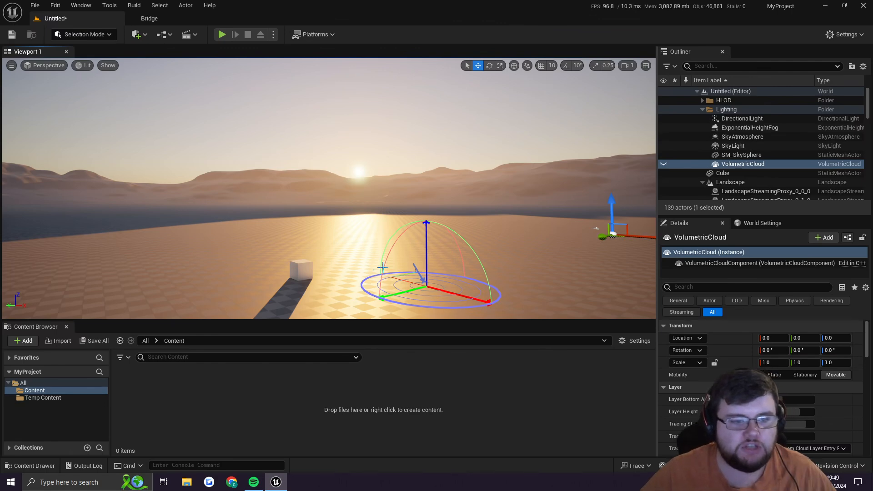
# Inspect the cube's long shadow under the low sun and make the VolumetricCloud actor visible again
pyautogui.moveTo(399, 226); pyautogui.dragTo(383, 193, button='right')
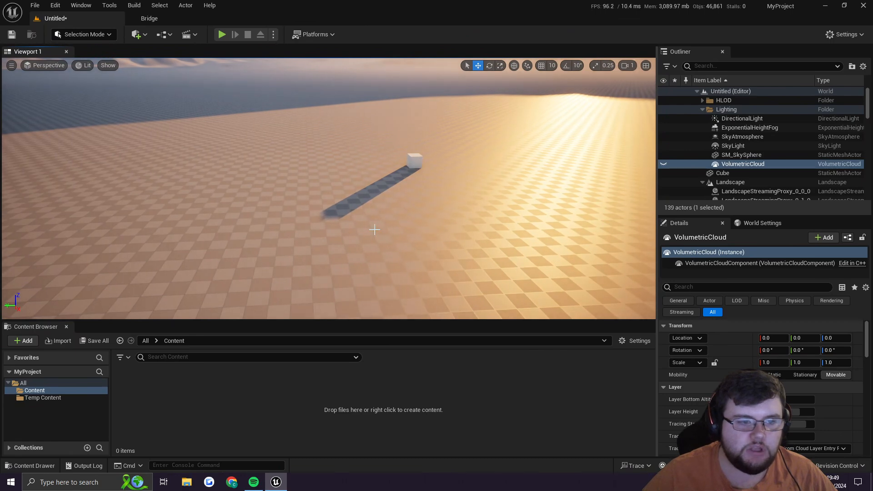
pyautogui.moveTo(375, 231); pyautogui.dragTo(403, 236, button='right')
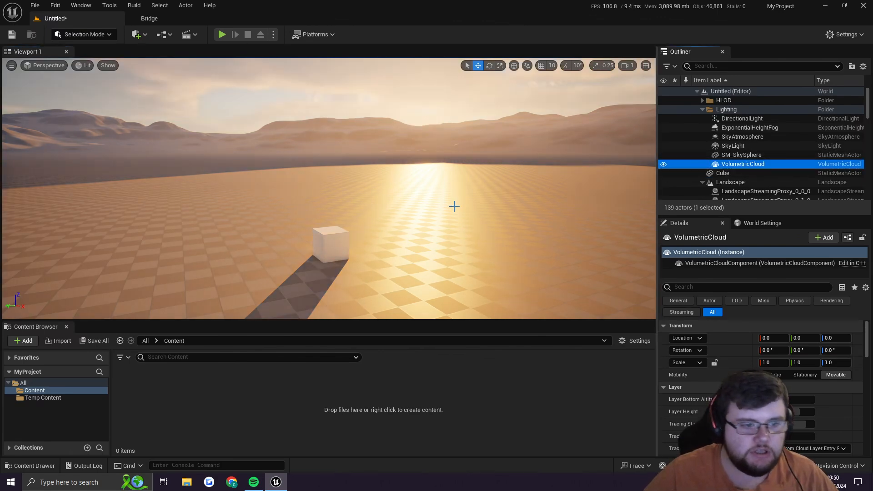
pyautogui.moveTo(453, 205); pyautogui.dragTo(452, 205, button='right')
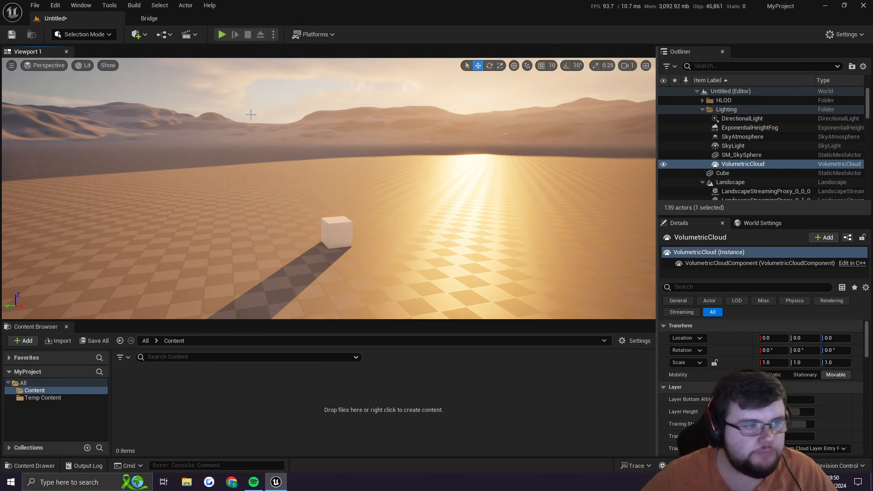
# Add a Point Light actor to the level
pyautogui.click(138, 35)
pyautogui.moveTo(184, 129)
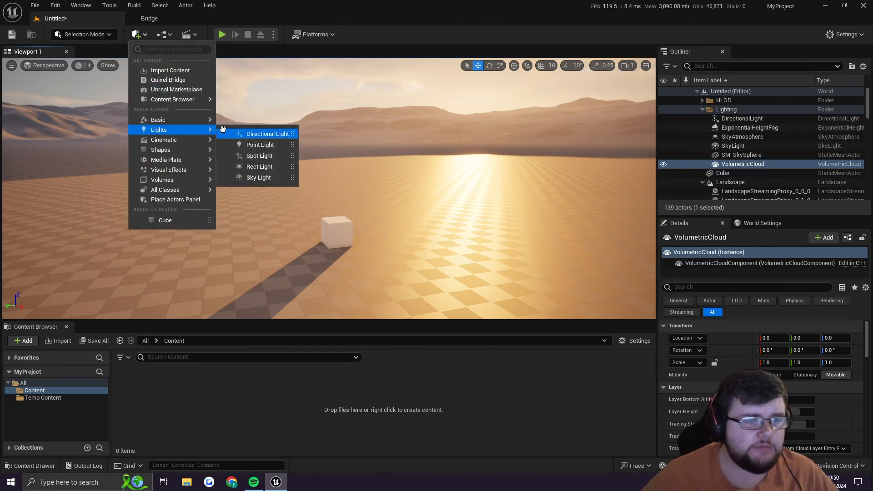
pyautogui.click(267, 144)
# Move the point light above and beside the cube, to about -242 in X and about 220 in Z
pyautogui.moveTo(393, 194); pyautogui.dragTo(320, 211, button='right')
pyautogui.press('d')
pyautogui.moveTo(282, 133); pyautogui.dragTo(529, 145)
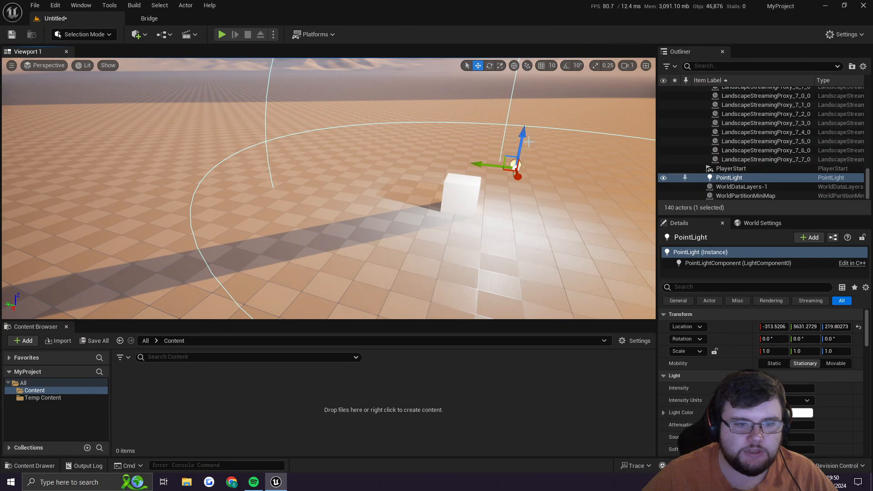
pyautogui.moveTo(519, 176); pyautogui.dragTo(520, 185)
# Examine from several angles and distances how the point light illuminates the cube and floor and how far its radius reaches
pyautogui.press('a')
pyautogui.moveTo(520, 185); pyautogui.dragTo(641, 172, button='right')
pyautogui.press('s')
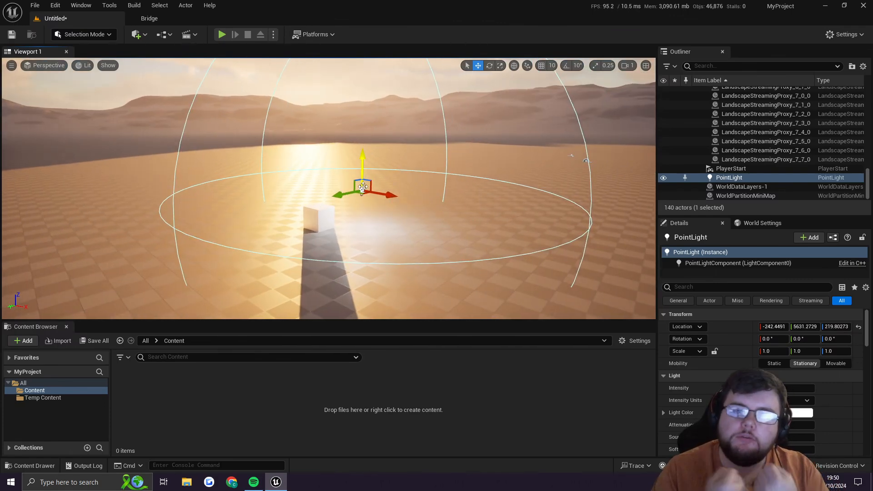
pyautogui.press('w')
pyautogui.moveTo(337, 205)
pyautogui.mouseDown(button='right')
pyautogui.moveTo(364, 205)
pyautogui.moveTo(331, 203)
pyautogui.mouseUp(button='right')
pyautogui.press('s')
pyautogui.press('d')
pyautogui.press('s')
pyautogui.moveTo(413, 201)
pyautogui.mouseDown(button='right')
pyautogui.moveTo(389, 199)
pyautogui.moveTo(417, 197)
pyautogui.mouseUp(button='right')
pyautogui.press('w')
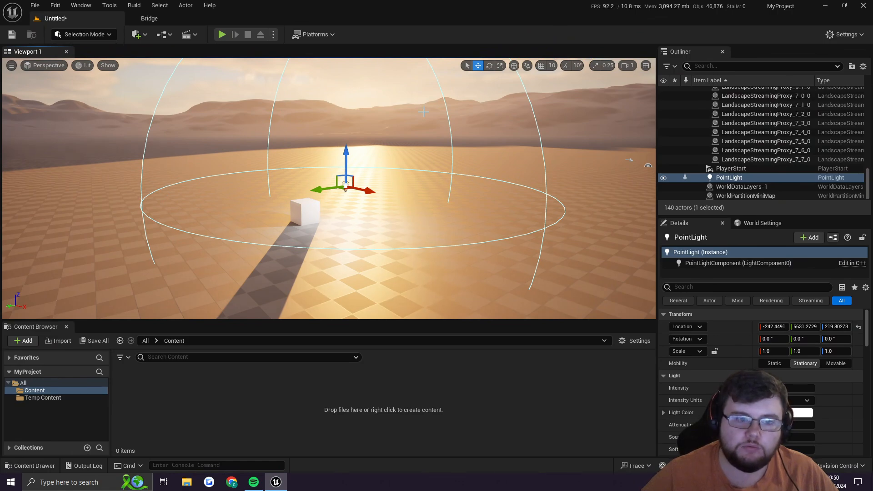
pyautogui.moveTo(423, 112); pyautogui.dragTo(448, 96, button='right')
pyautogui.press('s')
pyautogui.press('a')
pyautogui.press('s')
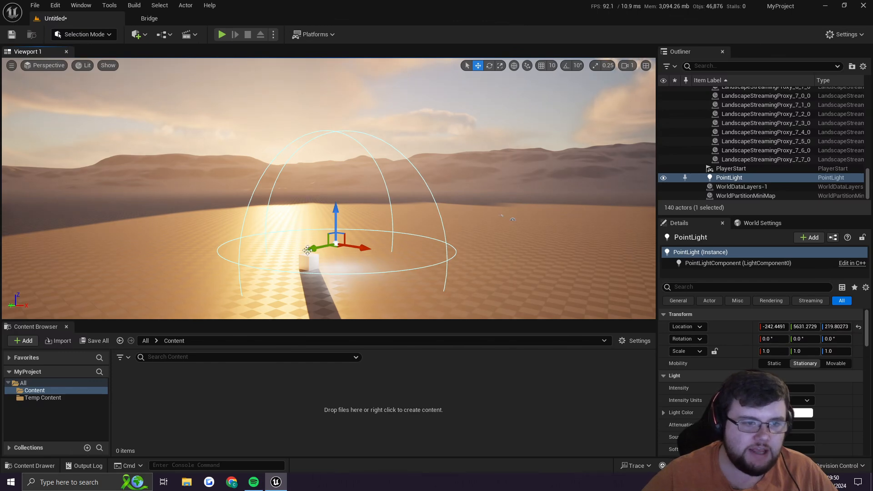
pyautogui.press('d')
pyautogui.moveTo(376, 146); pyautogui.dragTo(353, 163, button='right')
pyautogui.press('w')
pyautogui.press('d')
pyautogui.press('w')
pyautogui.moveTo(317, 220)
pyautogui.mouseDown(button='right')
pyautogui.moveTo(298, 235)
pyautogui.moveTo(317, 221)
pyautogui.mouseUp(button='right')
pyautogui.press('s')
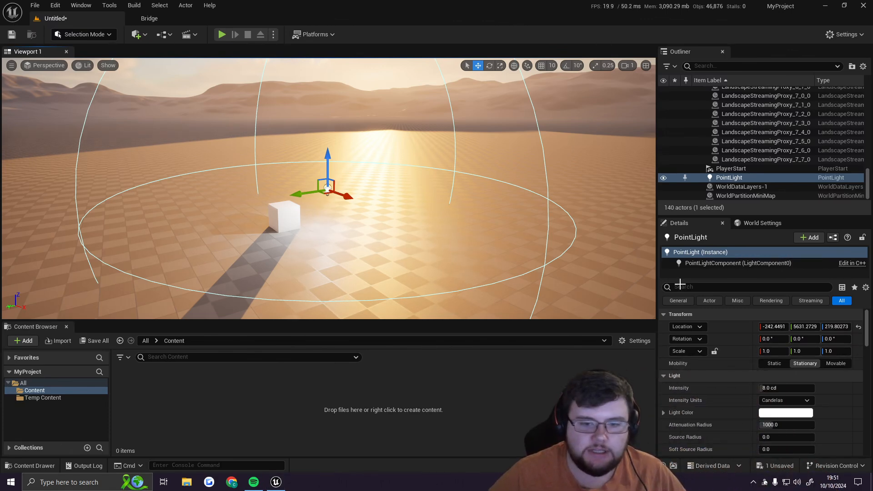
# Increase the point light's Attenuation Radius to about 3447
pyautogui.scroll(-2, 730, 385)
pyautogui.scroll(-3, 717, 382)
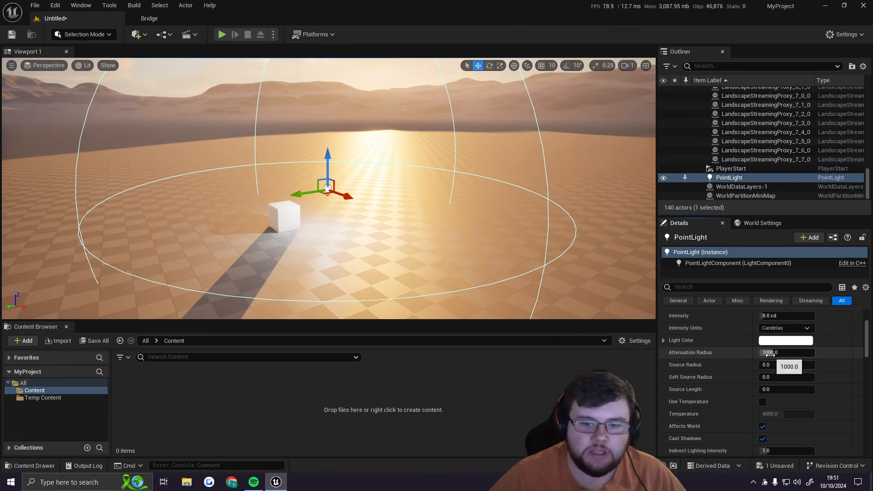
pyautogui.moveTo(773, 353); pyautogui.dragTo(798, 352)
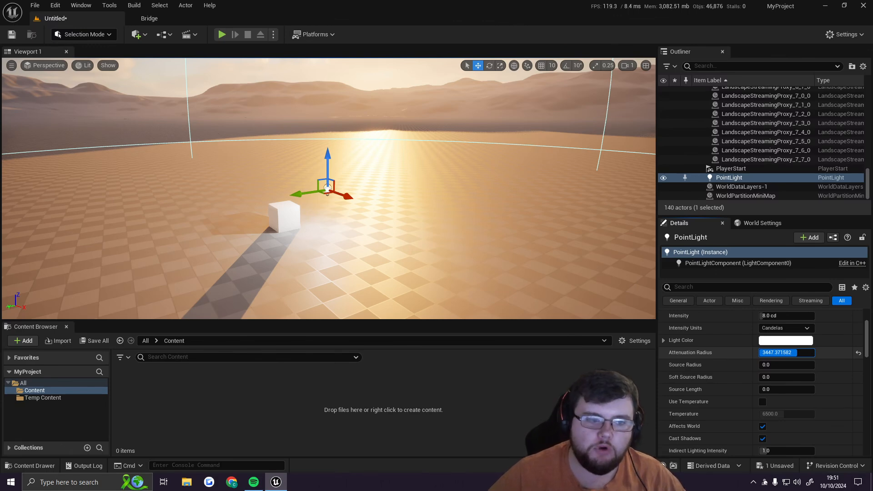
# Reduce the point light's Attenuation Radius, trying 100 and settling on 1000
pyautogui.moveTo(798, 353); pyautogui.dragTo(763, 352)
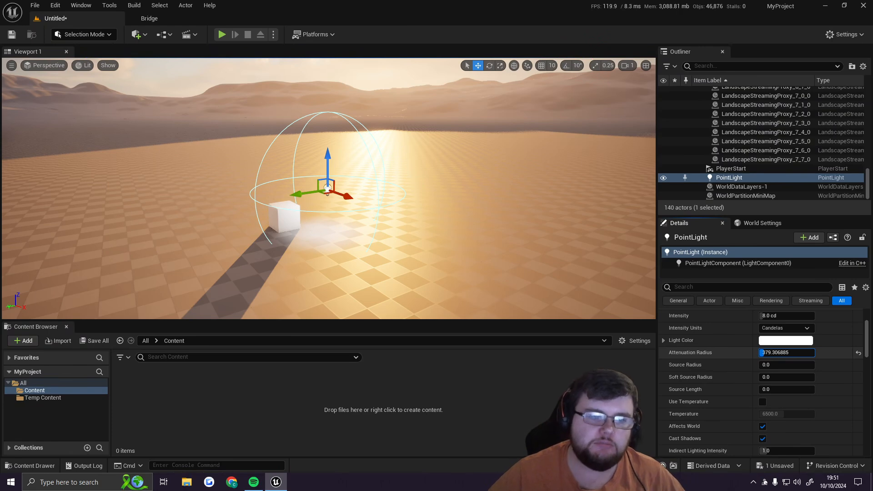
pyautogui.moveTo(765, 353); pyautogui.dragTo(773, 353)
pyautogui.click(776, 353)
pyautogui.write('10')
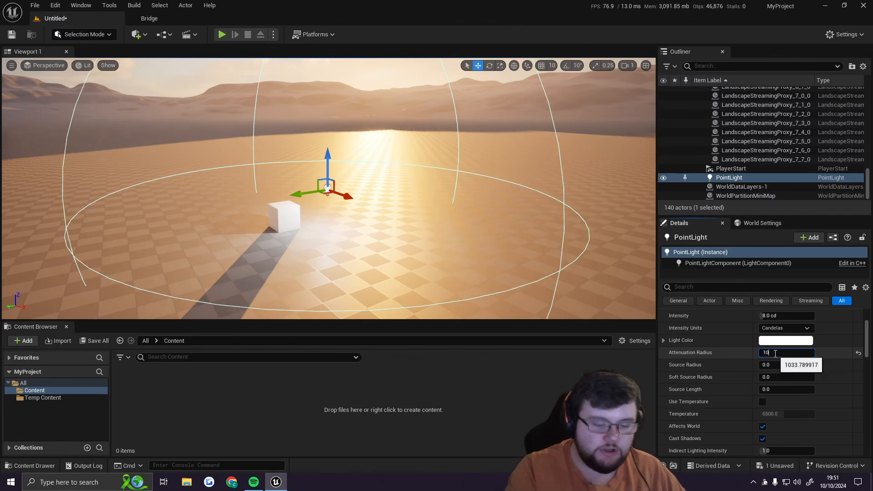
pyautogui.write('0')
pyautogui.press('Return')
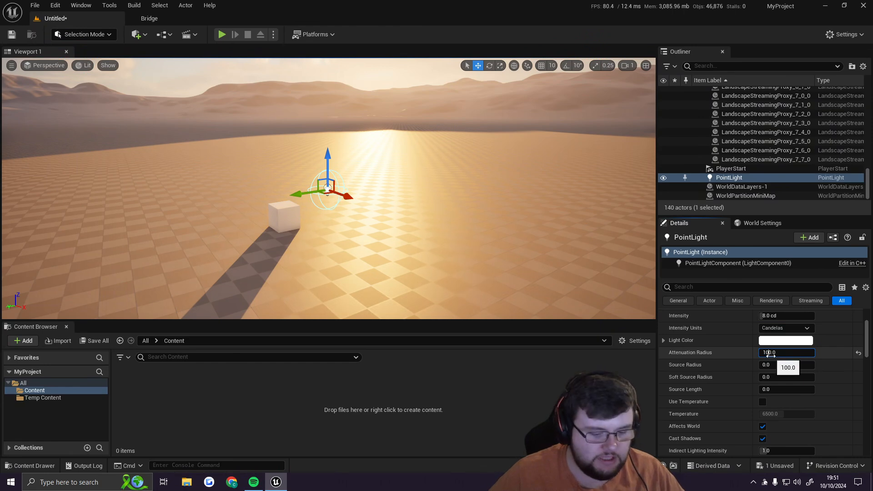
pyautogui.write('0')
pyautogui.press('Return')
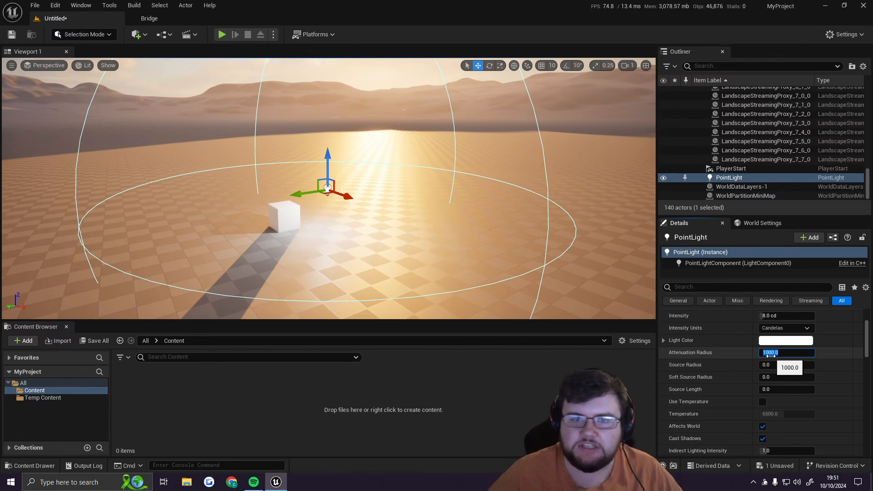
# Reposition the point light beside the cube, just above the floor
pyautogui.moveTo(499, 279); pyautogui.dragTo(478, 292, button='right')
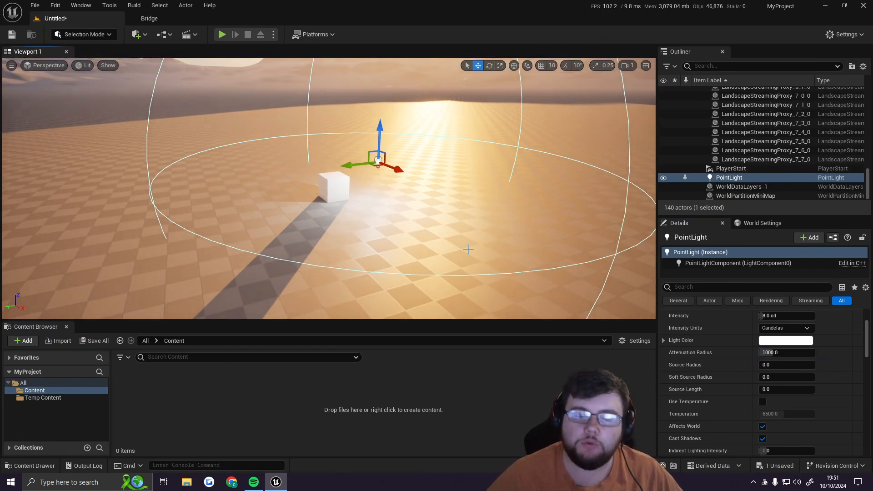
pyautogui.moveTo(477, 292); pyautogui.dragTo(395, 302, button='right')
pyautogui.moveTo(358, 212); pyautogui.dragTo(384, 210)
pyautogui.moveTo(355, 184); pyautogui.dragTo(396, 230)
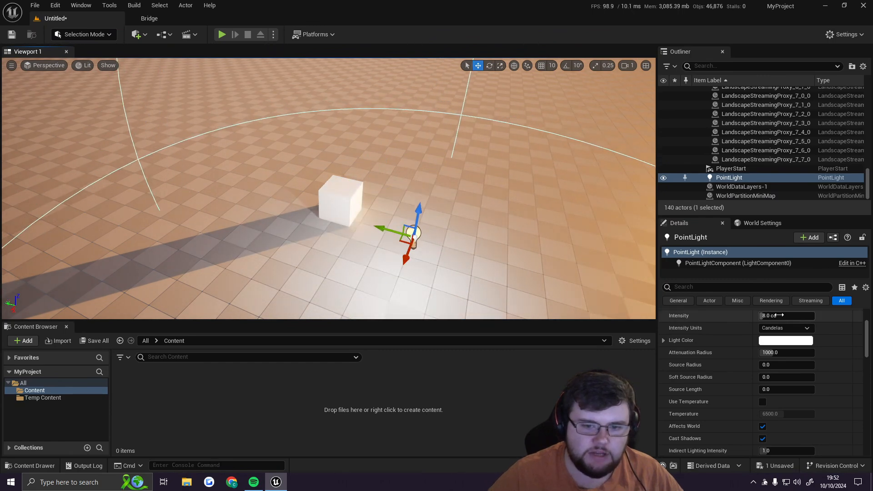
# Raise the point light's Intensity to about 96.3 cd and inspect the lighting around the cube
pyautogui.moveTo(780, 315); pyautogui.dragTo(806, 315)
pyautogui.moveTo(409, 182); pyautogui.dragTo(427, 205, button='right')
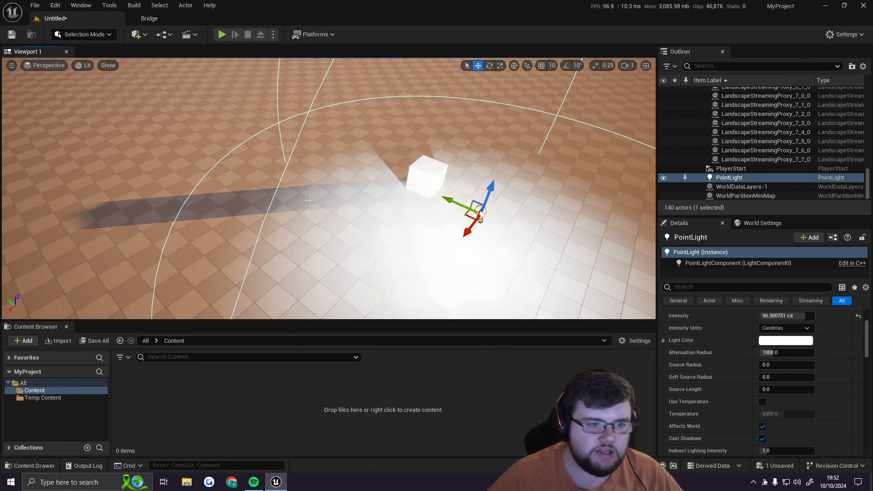
pyautogui.moveTo(309, 200); pyautogui.dragTo(342, 207, button='right')
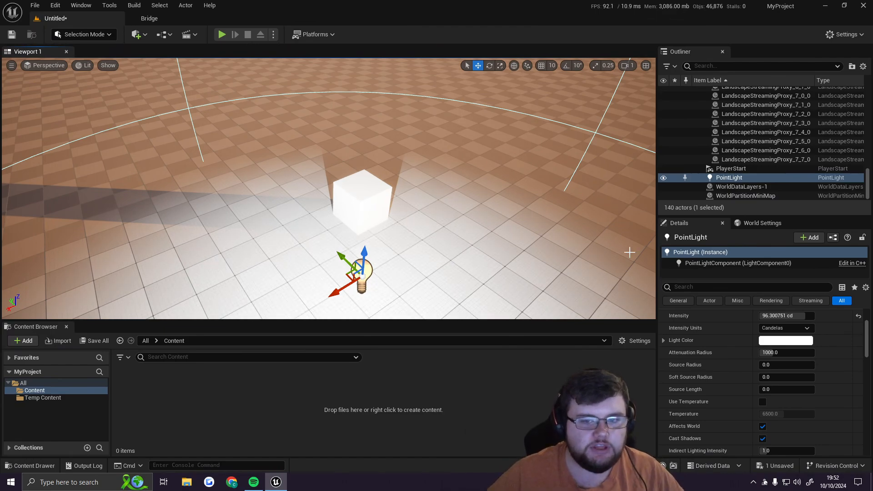
# Lower the point light's Intensity to 0 cd and view the cube from further away
pyautogui.moveTo(797, 316); pyautogui.dragTo(758, 316)
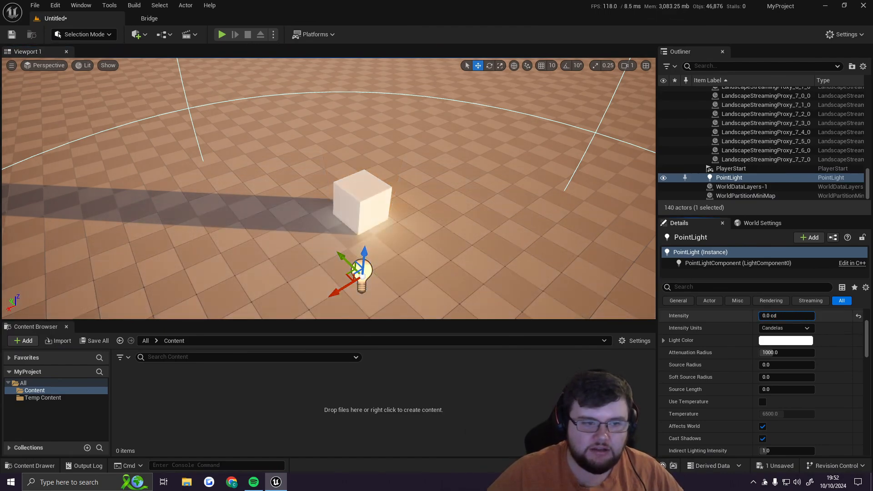
pyautogui.moveTo(390, 212); pyautogui.dragTo(486, 211, button='right')
pyautogui.press('a')
pyautogui.press('s')
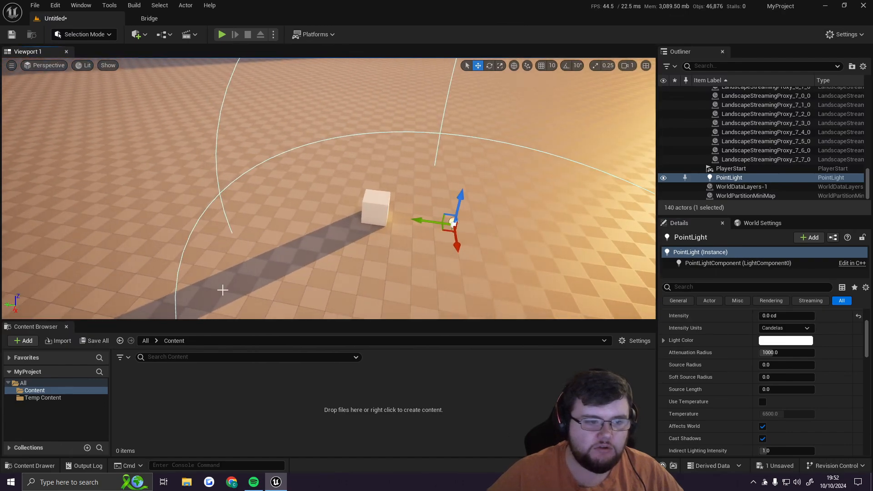
pyautogui.moveTo(223, 290)
pyautogui.mouseDown(button='right')
pyautogui.moveTo(137, 314)
pyautogui.moveTo(224, 292)
pyautogui.mouseUp(button='right')
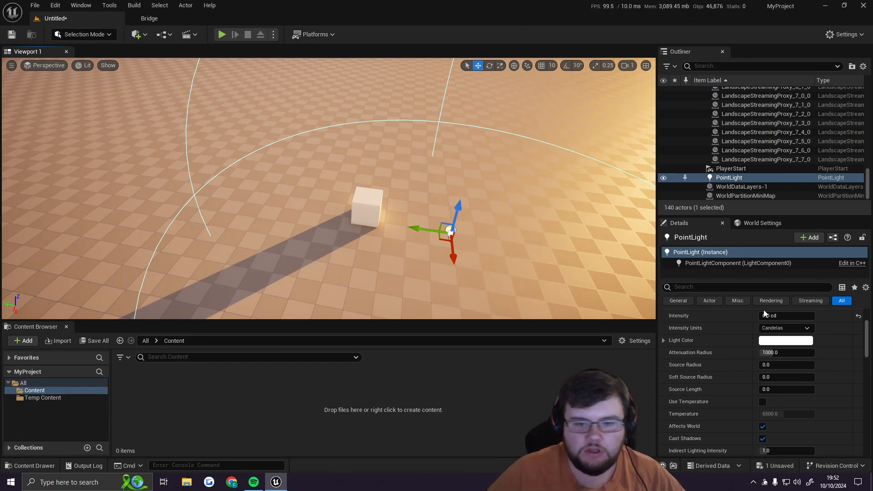
# Set the point light's Intensity to 8 cd
pyautogui.moveTo(764, 315); pyautogui.dragTo(776, 315)
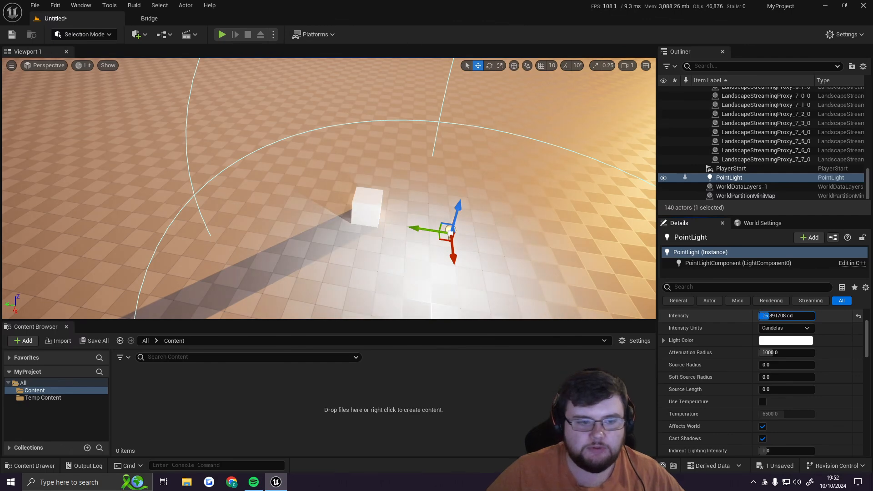
pyautogui.click(772, 315)
pyautogui.write('8')
pyautogui.press('Return')
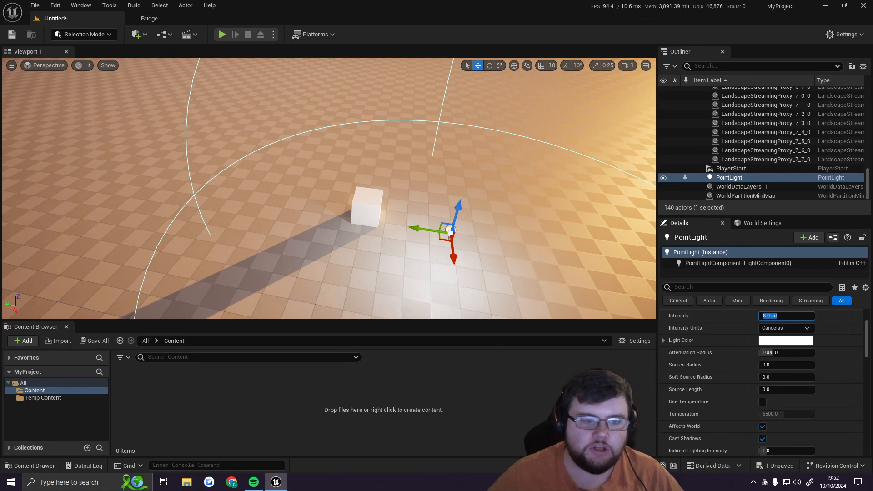
# Move the point light closer to the cube, adjusting its height, and check the lighting from another side
pyautogui.moveTo(456, 214); pyautogui.dragTo(387, 254)
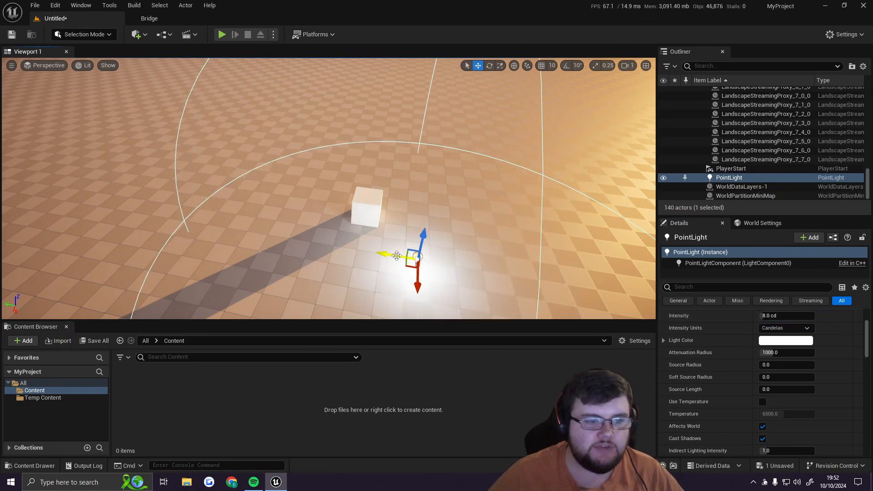
pyautogui.moveTo(418, 284); pyautogui.dragTo(419, 249)
pyautogui.moveTo(424, 213); pyautogui.dragTo(428, 195)
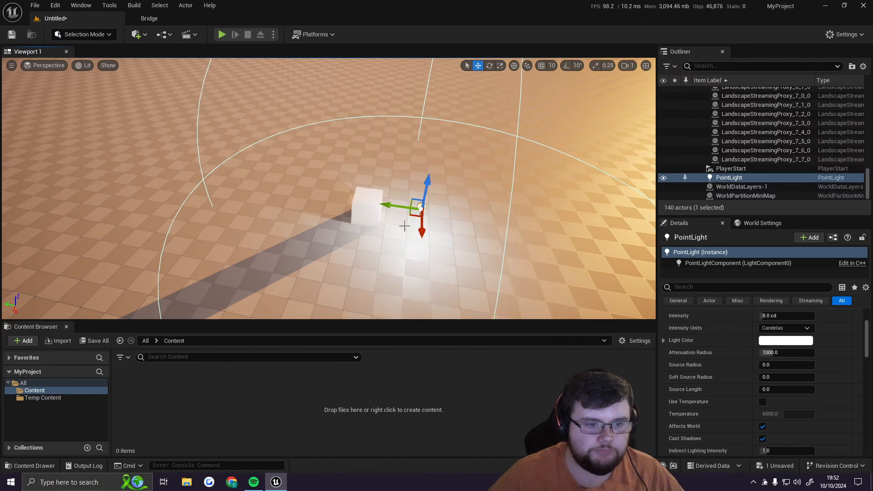
pyautogui.press('a')
pyautogui.moveTo(403, 226); pyautogui.dragTo(482, 202, button='right')
pyautogui.press('d')
pyautogui.press('a')
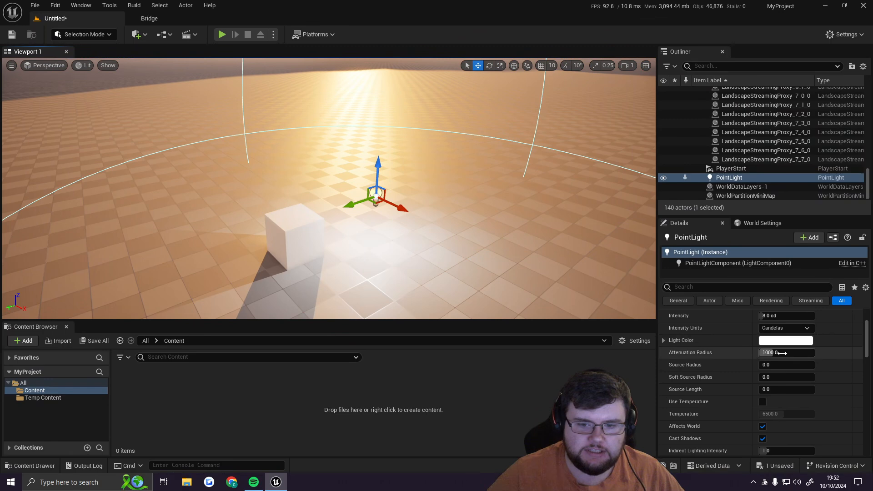
# Change the point light's Light Color to a pinkish violet and inspect the tint on the cube and floor
pyautogui.scroll(2, 742, 354)
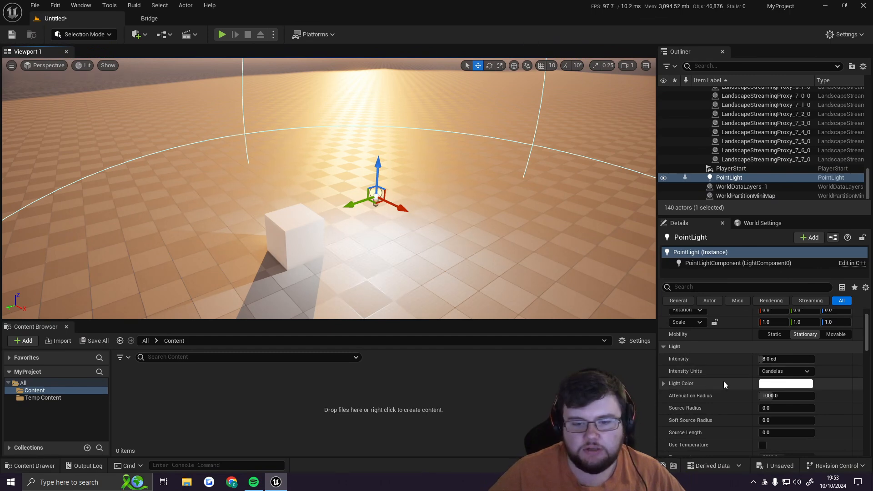
pyautogui.click(770, 385)
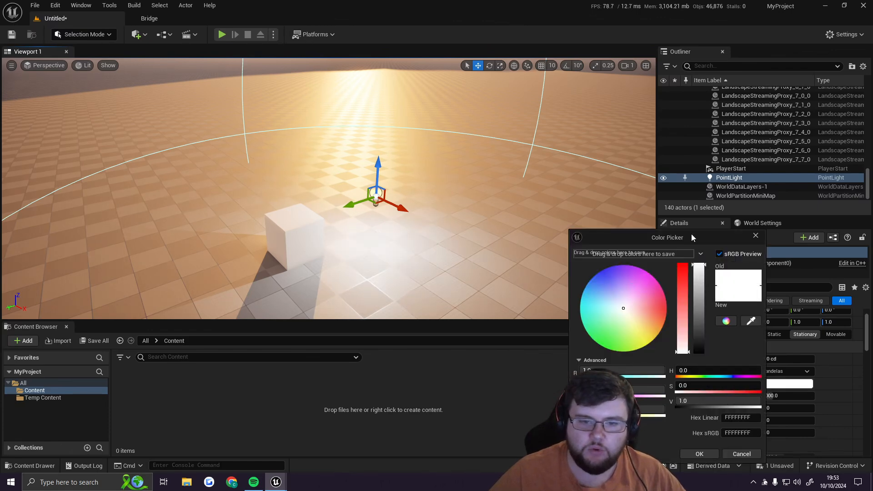
pyautogui.moveTo(692, 233); pyautogui.dragTo(636, 190)
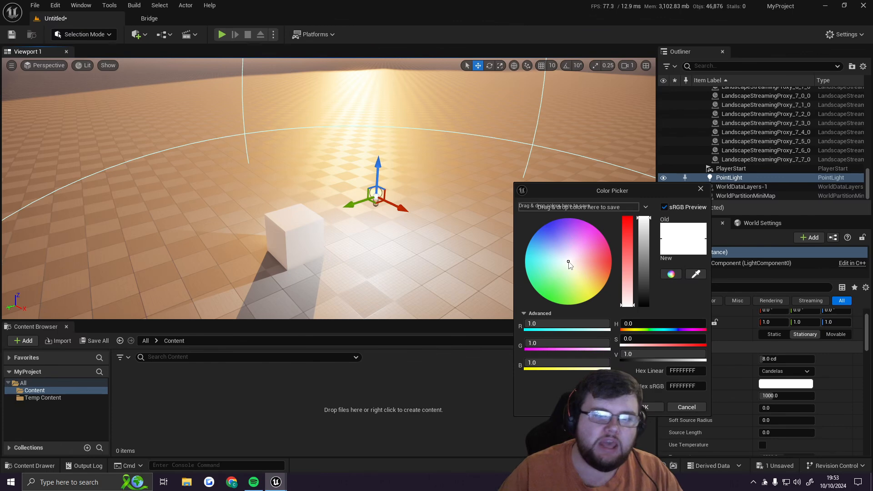
pyautogui.click(586, 237)
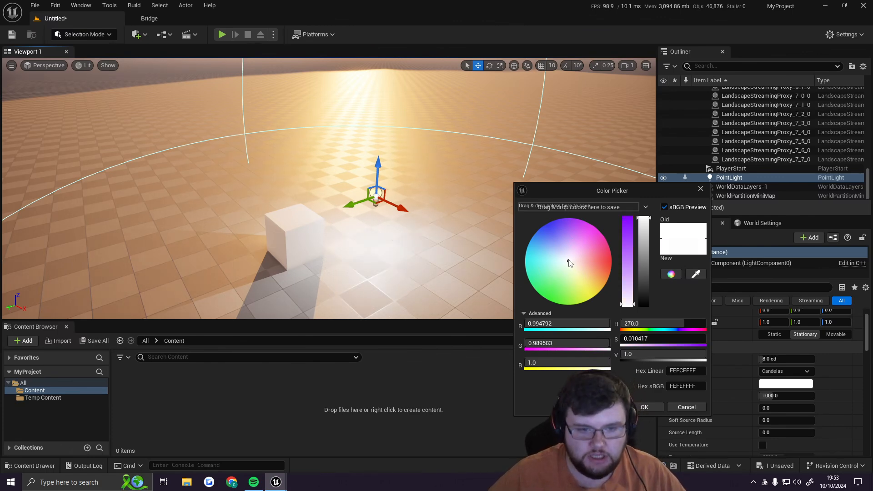
pyautogui.moveTo(585, 235)
pyautogui.mouseDown()
pyautogui.moveTo(533, 245)
pyautogui.moveTo(569, 288)
pyautogui.moveTo(597, 245)
pyautogui.moveTo(534, 245)
pyautogui.moveTo(553, 285)
pyautogui.moveTo(601, 265)
pyautogui.moveTo(574, 240)
pyautogui.moveTo(598, 250)
pyautogui.moveTo(601, 265)
pyautogui.moveTo(573, 234)
pyautogui.moveTo(580, 228)
pyautogui.mouseUp()
pyautogui.click(644, 407)
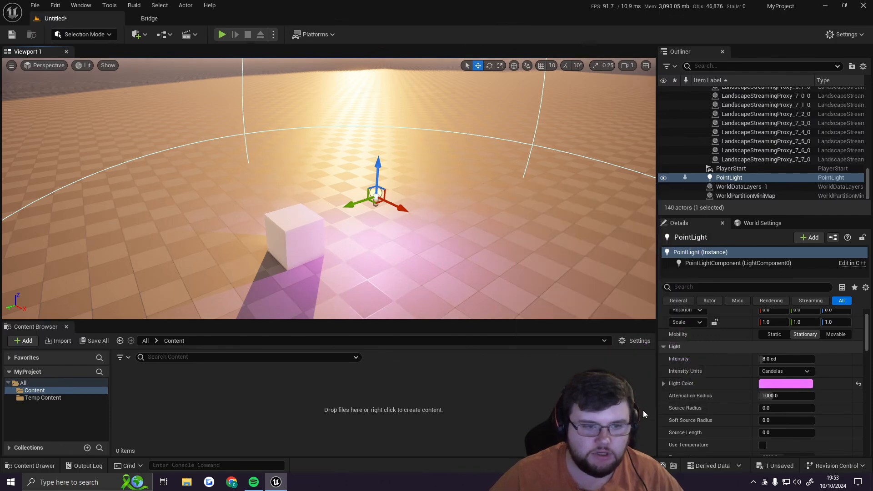
pyautogui.moveTo(363, 191); pyautogui.dragTo(173, 188, button='right')
pyautogui.moveTo(455, 236); pyautogui.dragTo(545, 240, button='right')
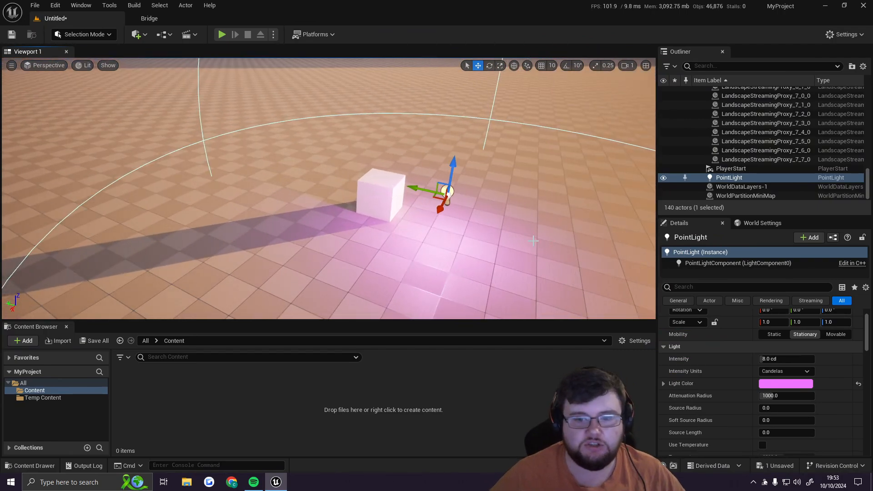
# Reset the point light's Light Color to its default white
pyautogui.scroll(-2, 719, 399)
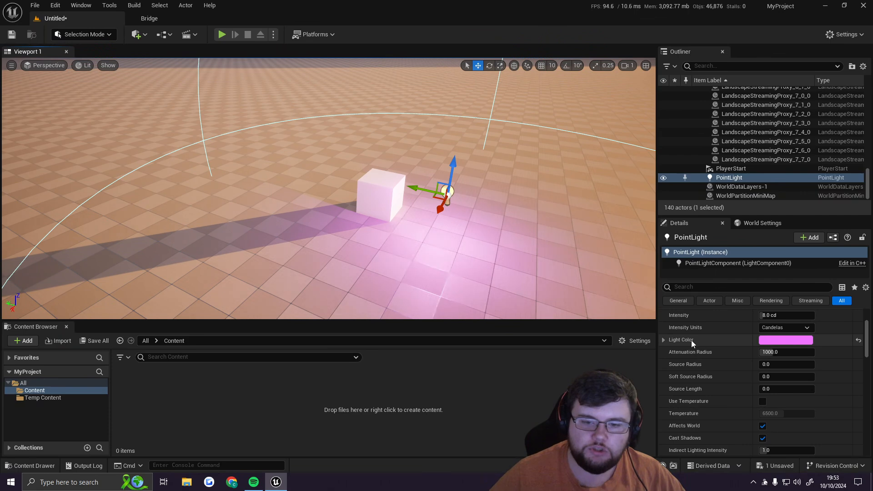
pyautogui.click(859, 341)
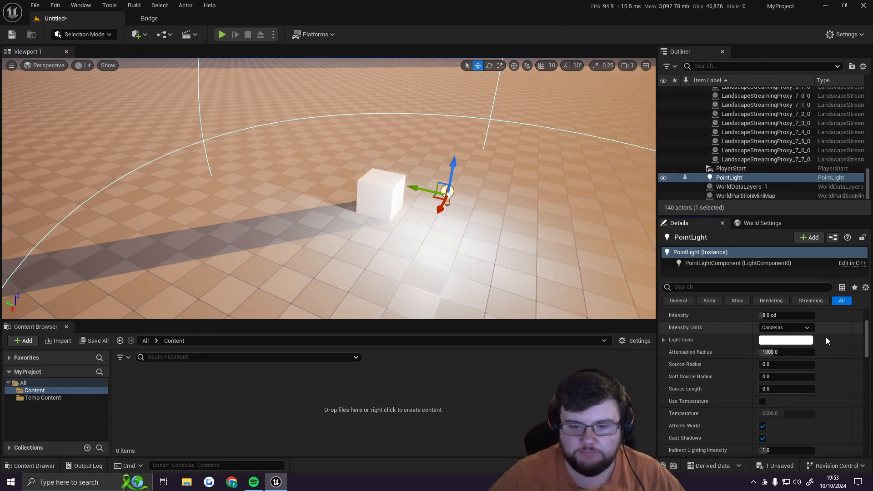
# Enable Use Temperature on the point light, raise the Temperature to 12000 and inspect the result near the cube
pyautogui.scroll(-2, 774, 401)
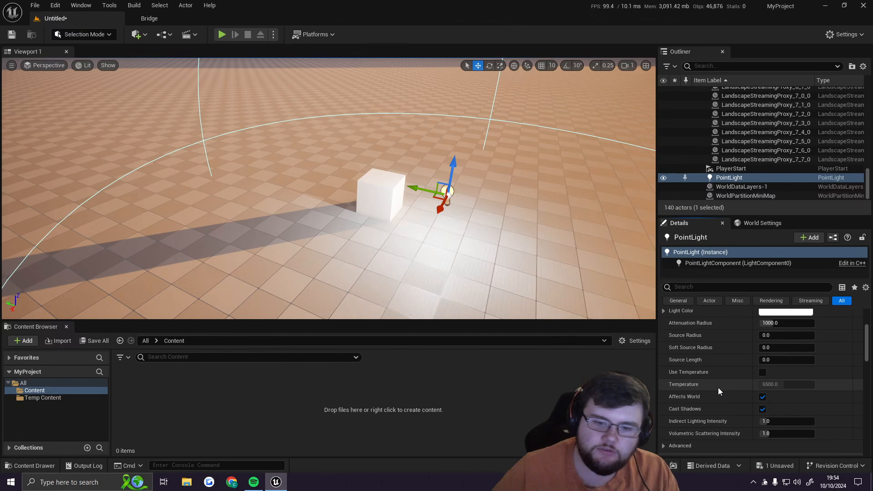
pyautogui.click(763, 373)
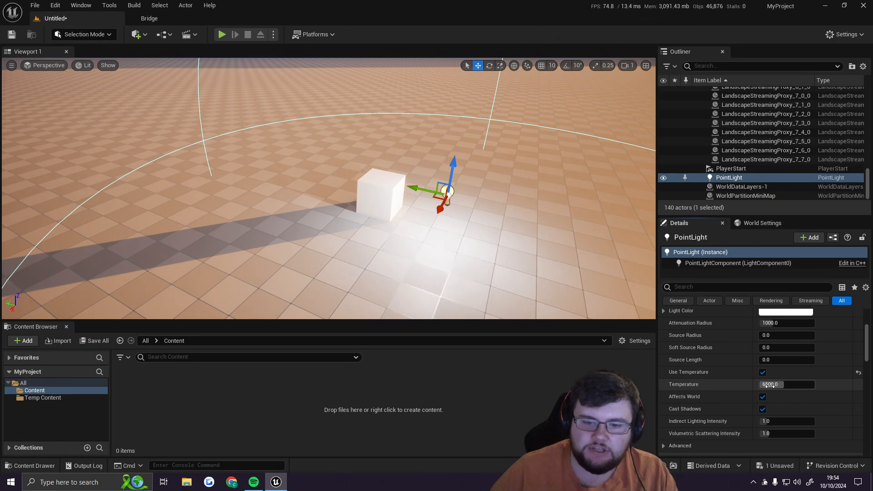
pyautogui.moveTo(777, 385); pyautogui.dragTo(814, 385)
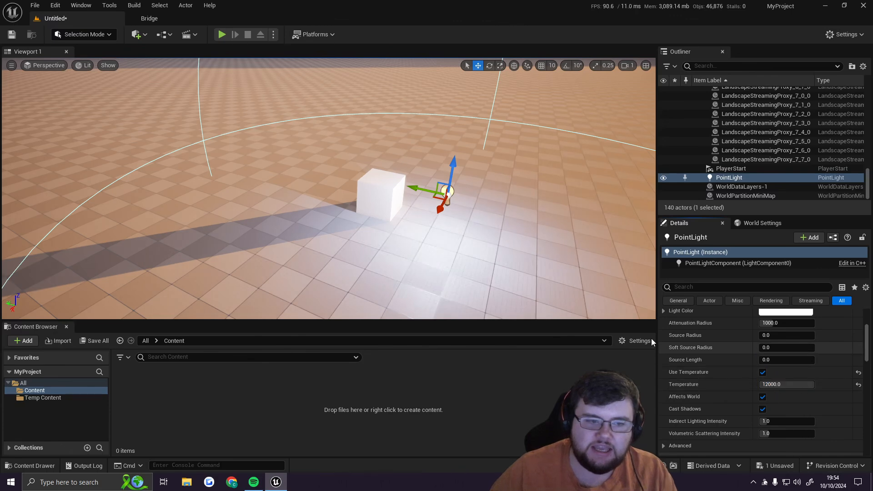
pyautogui.moveTo(564, 293)
pyautogui.mouseDown(button='right')
pyautogui.moveTo(585, 306)
pyautogui.moveTo(630, 291)
pyautogui.moveTo(554, 281)
pyautogui.mouseUp(button='right')
pyautogui.press('w')
pyautogui.press('s')
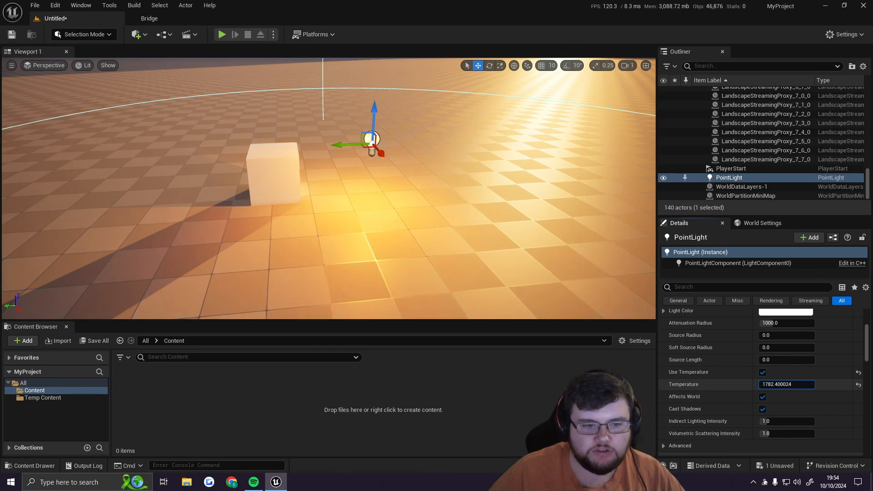
# Lower the point light's Temperature to about 2442 and view the warm light around the cube
pyautogui.moveTo(800, 384); pyautogui.dragTo(791, 384)
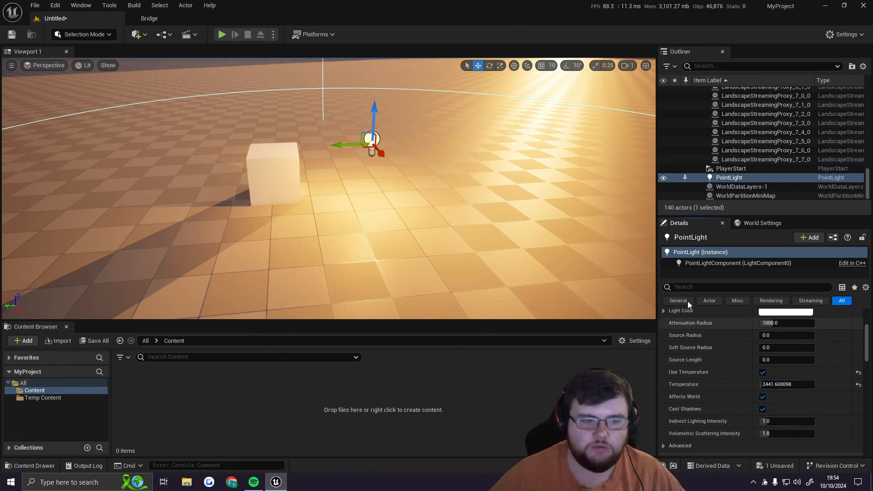
pyautogui.moveTo(505, 196); pyautogui.dragTo(580, 178, button='right')
pyautogui.moveTo(551, 276); pyautogui.dragTo(552, 277, button='right')
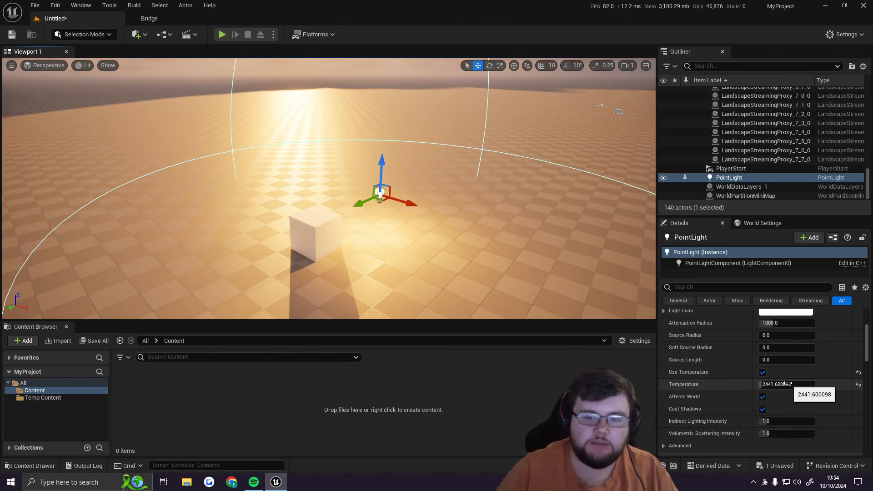
# Set the point light's Temperature to 5600 and inspect the light on the floor beside the cube
pyautogui.click(786, 384)
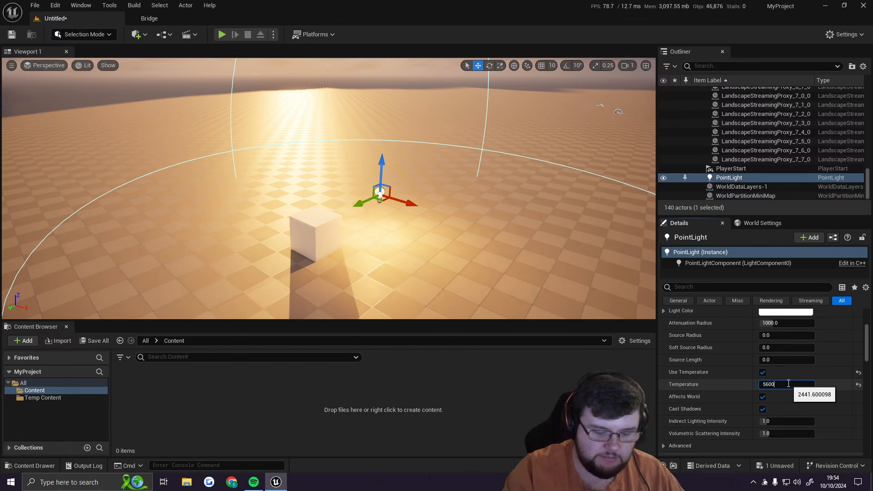
pyautogui.press('Return')
pyautogui.press('d')
pyautogui.moveTo(519, 263); pyautogui.dragTo(369, 277, button='right')
pyautogui.press('s')
pyautogui.moveTo(484, 227); pyautogui.dragTo(448, 226, button='right')
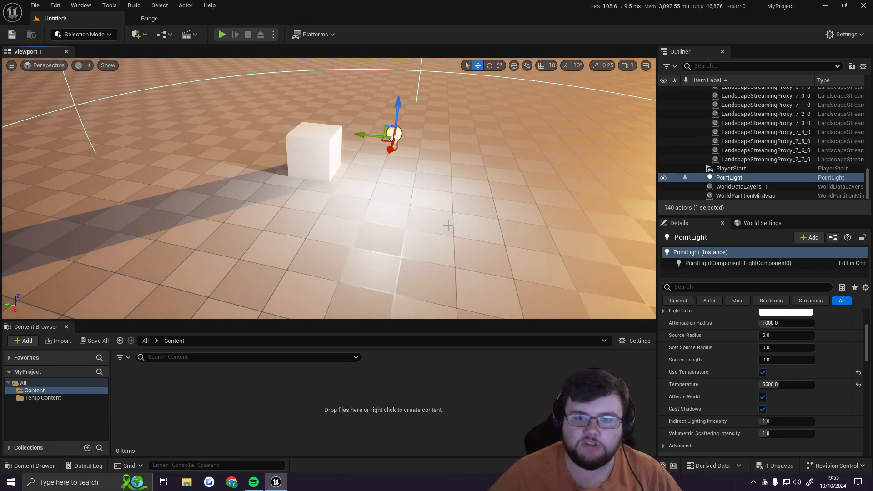
# Set the point light's Temperature to 4000 and view the lit cube from further away
pyautogui.click(793, 384)
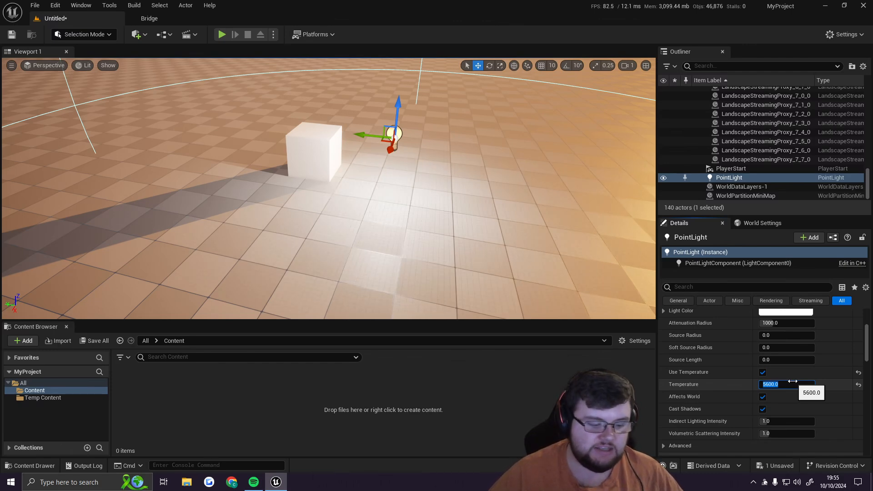
pyautogui.write('40')
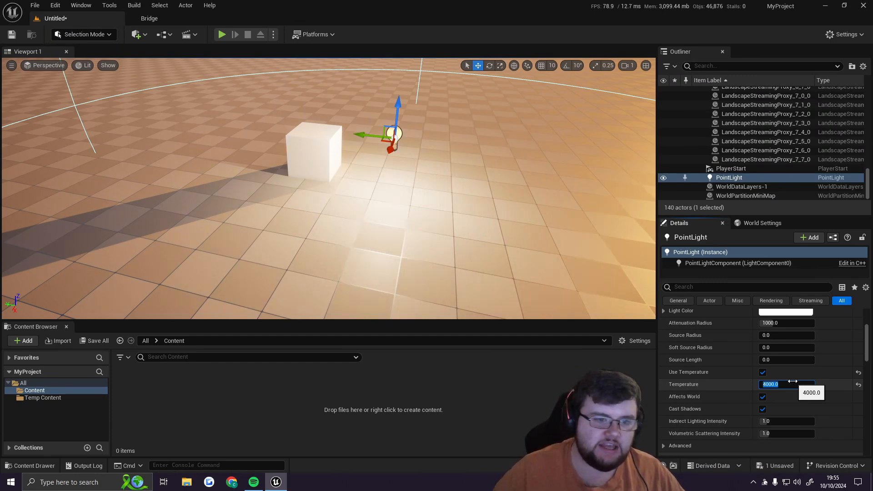
pyautogui.press('d')
pyautogui.moveTo(444, 187)
pyautogui.mouseDown(button='right')
pyautogui.moveTo(346, 191)
pyautogui.moveTo(436, 189)
pyautogui.moveTo(455, 173)
pyautogui.moveTo(446, 172)
pyautogui.mouseUp(button='right')
pyautogui.press('w')
pyautogui.press('a')
pyautogui.press('s')
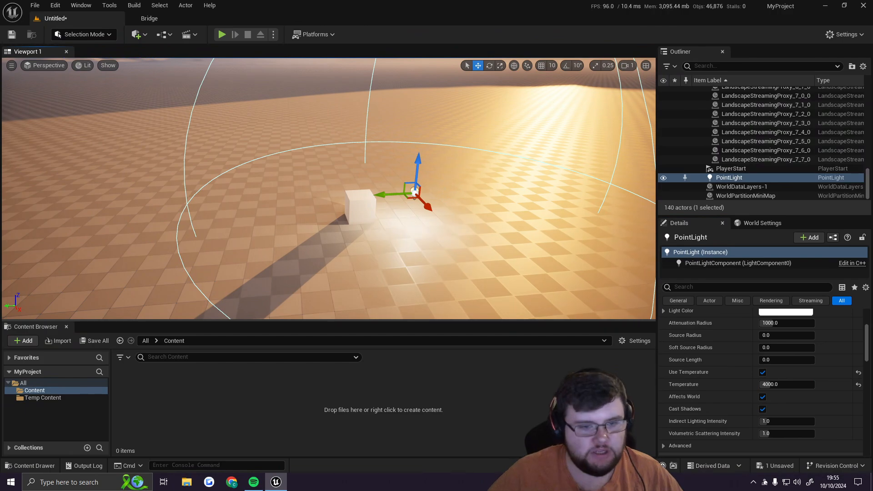
# Add a spot light to the scene, move it beside the cube and raise it well above the floor
pyautogui.moveTo(453, 220); pyautogui.dragTo(494, 231, button='right')
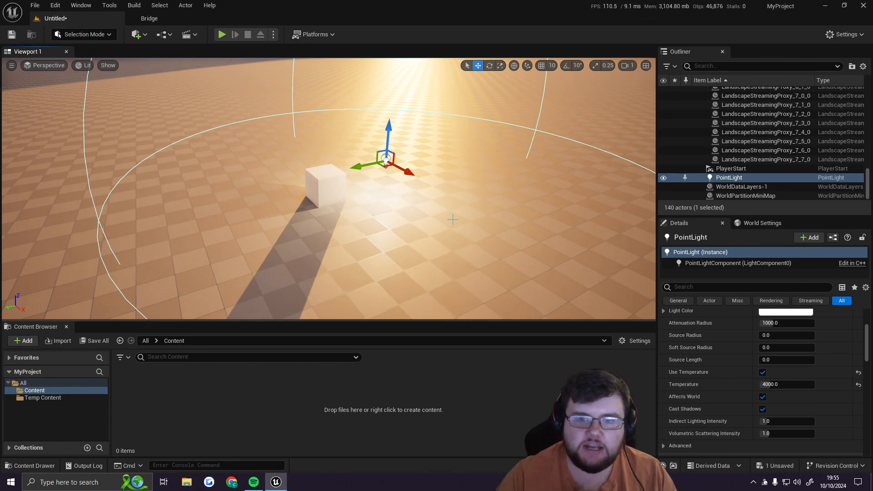
pyautogui.click(144, 35)
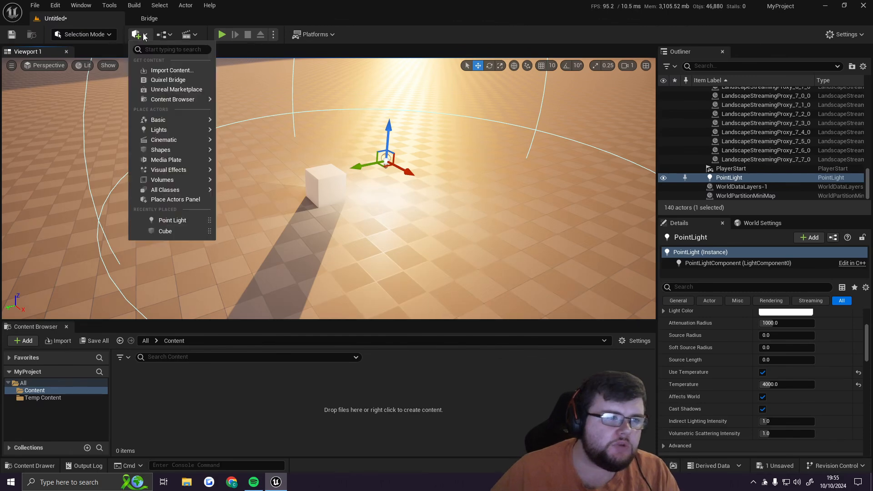
pyautogui.moveTo(168, 131)
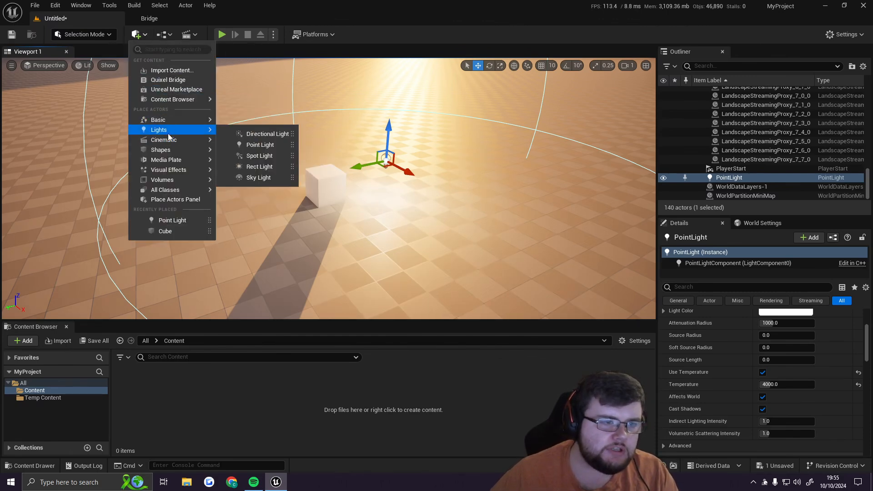
pyautogui.click(259, 155)
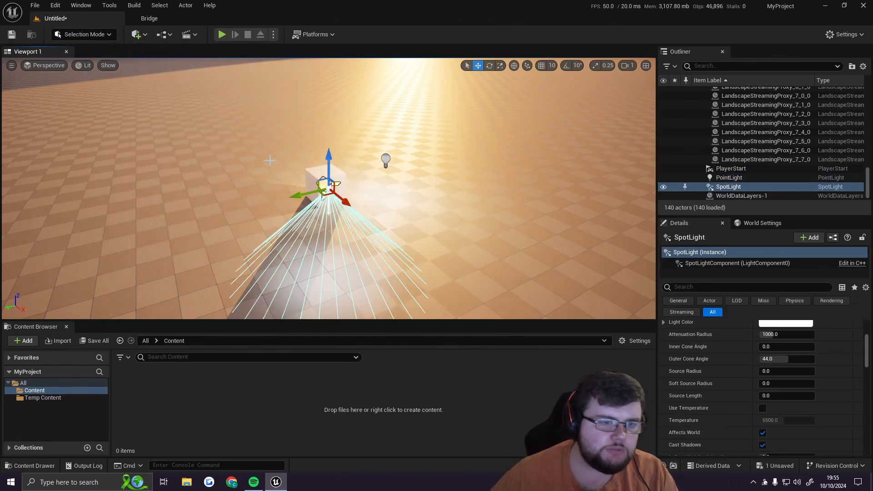
pyautogui.moveTo(330, 157)
pyautogui.mouseDown()
pyautogui.moveTo(331, 93)
pyautogui.moveTo(332, 144)
pyautogui.mouseUp()
pyautogui.moveTo(298, 183); pyautogui.dragTo(391, 189)
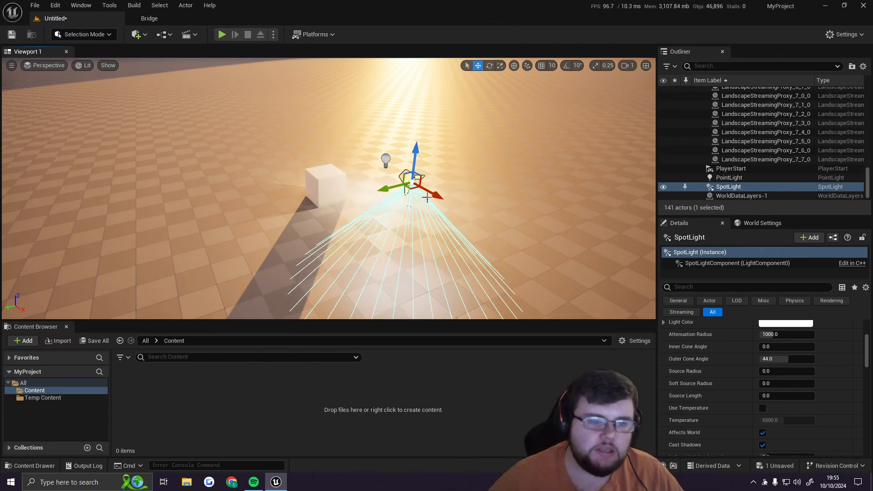
pyautogui.moveTo(415, 150); pyautogui.dragTo(426, 66)
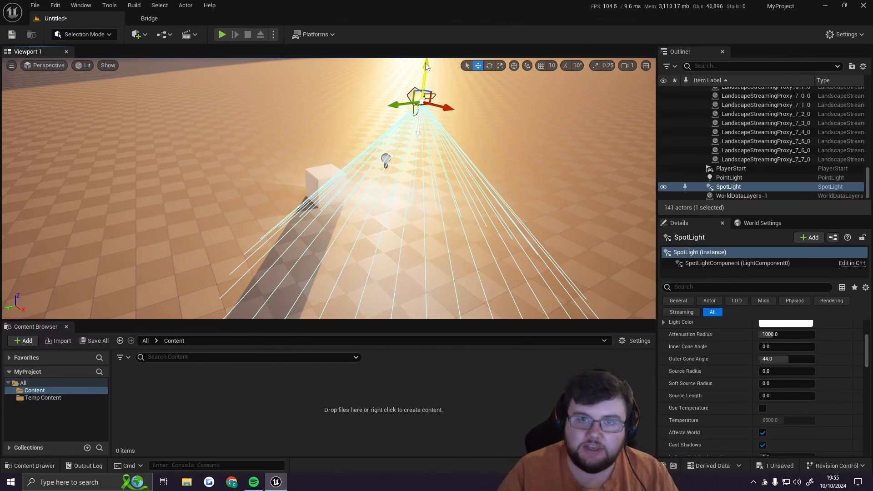
# Rotate the spot light so its downward cone tilts sideways towards the cube
pyautogui.moveTo(457, 146); pyautogui.dragTo(506, 110, button='right')
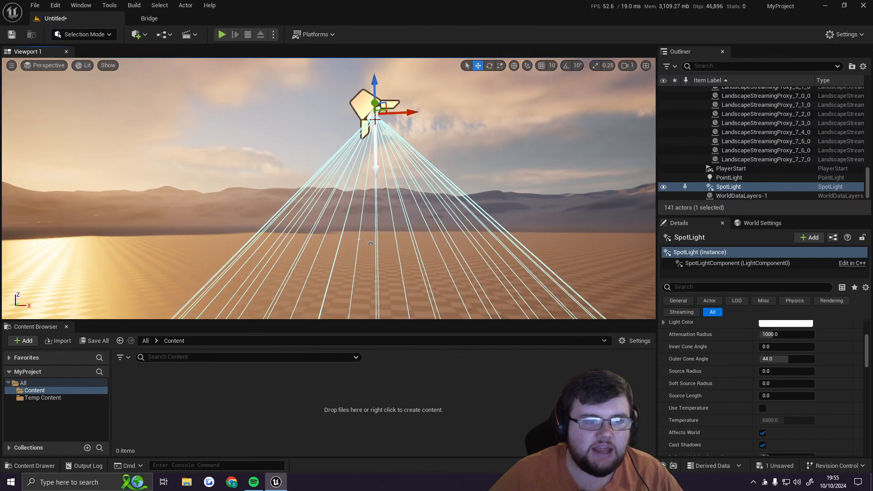
pyautogui.moveTo(430, 197); pyautogui.dragTo(409, 227, button='right')
pyautogui.press('s')
pyautogui.press('e')
pyautogui.moveTo(436, 157); pyautogui.dragTo(430, 200)
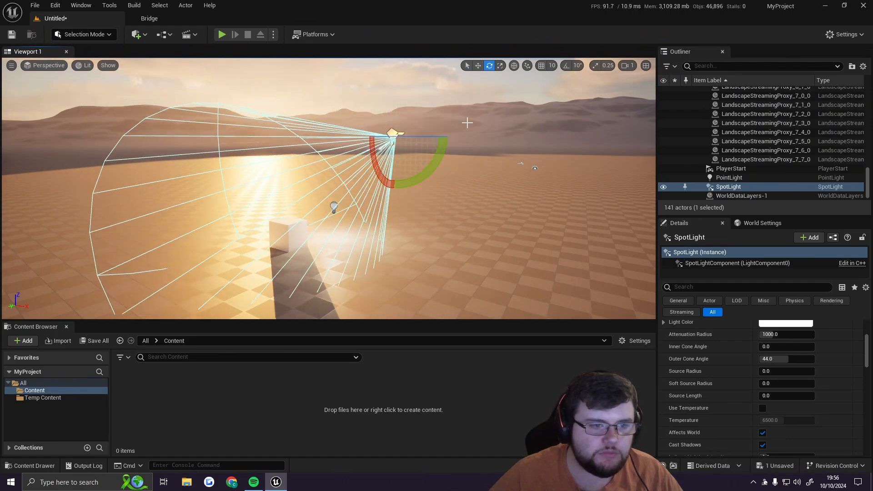
# Move the spot light and lower it to about the cube's height so its cone covers the cube
pyautogui.press('w')
pyautogui.moveTo(369, 135); pyautogui.dragTo(297, 145)
pyautogui.moveTo(322, 107); pyautogui.dragTo(324, 226)
pyautogui.moveTo(324, 227); pyautogui.dragTo(336, 247, button='right')
pyautogui.press('a')
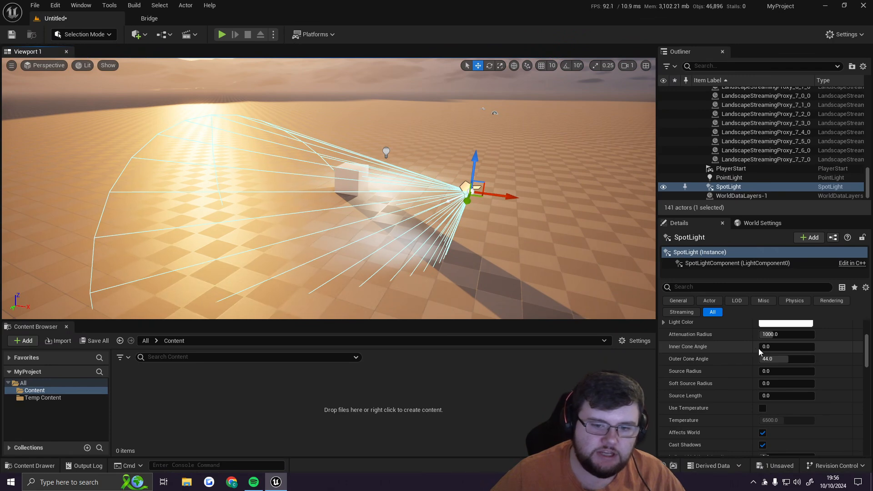
# Set the spot light's Attenuation Radius to about 1224 and its Intensity to about 7.87 cd
pyautogui.moveTo(774, 335)
pyautogui.mouseDown()
pyautogui.moveTo(742, 335)
pyautogui.moveTo(805, 335)
pyautogui.moveTo(769, 342)
pyautogui.mouseUp()
pyautogui.scroll(3, 769, 341)
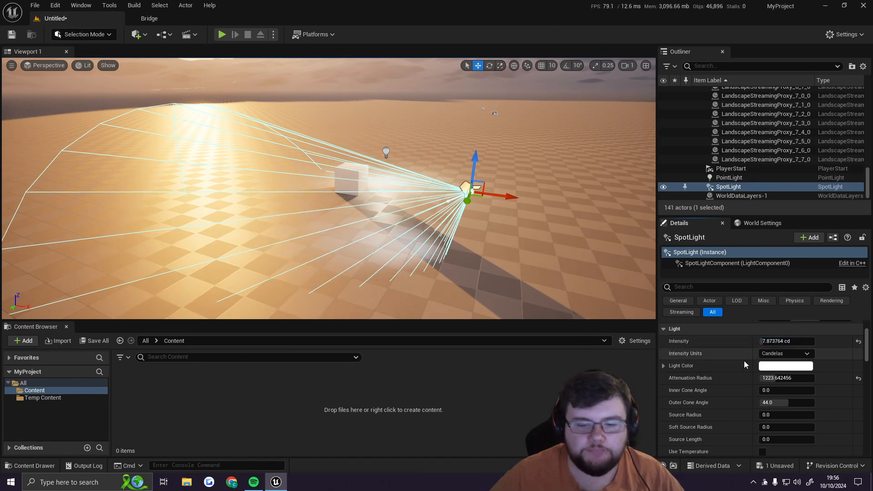
pyautogui.scroll(-1, 735, 375)
pyautogui.scroll(-1, 727, 416)
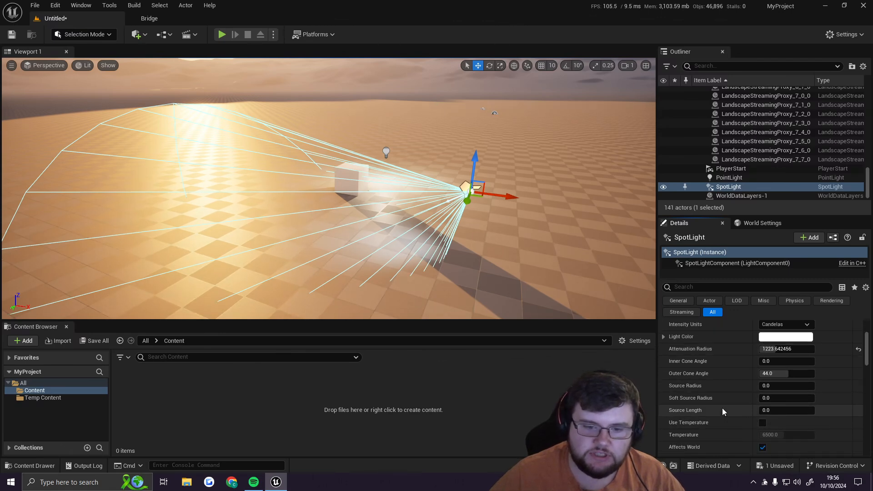
pyautogui.scroll(1, 728, 408)
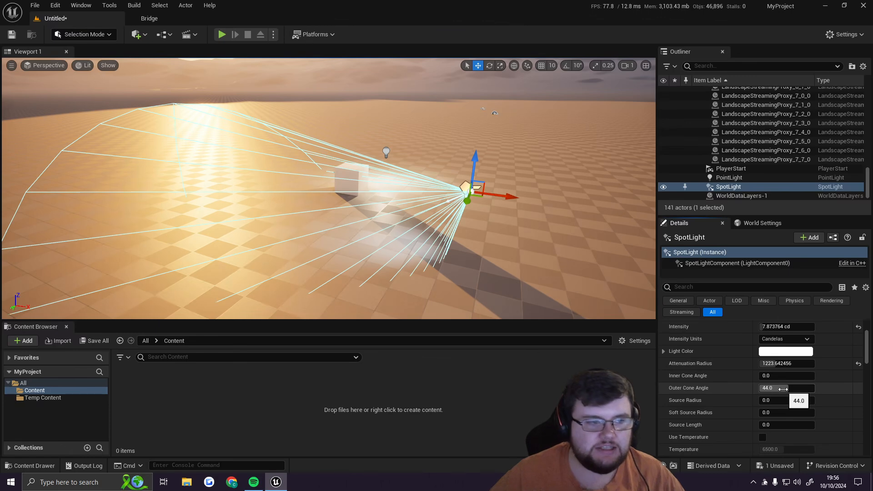
# Narrow the spot light's Outer Cone Angle to about 14.3 and rotate the light to aim at the cube
pyautogui.moveTo(783, 389); pyautogui.dragTo(742, 389)
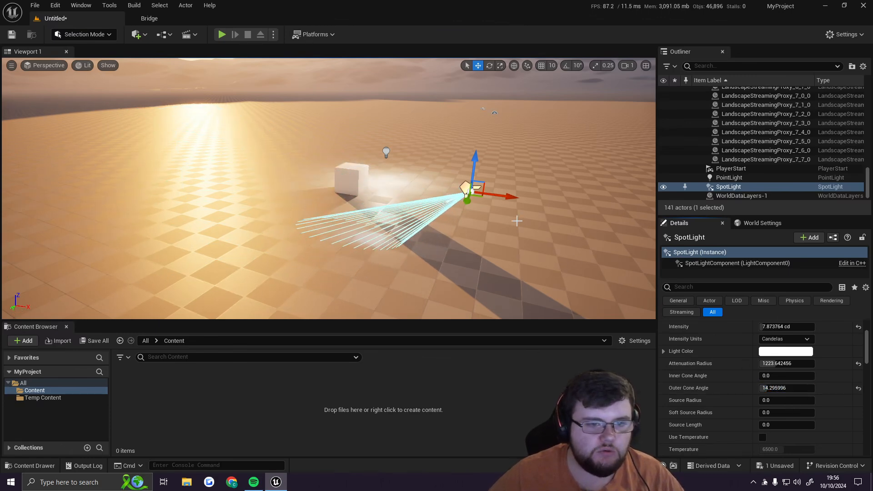
pyautogui.press('e')
pyautogui.moveTo(518, 221); pyautogui.dragTo(522, 214)
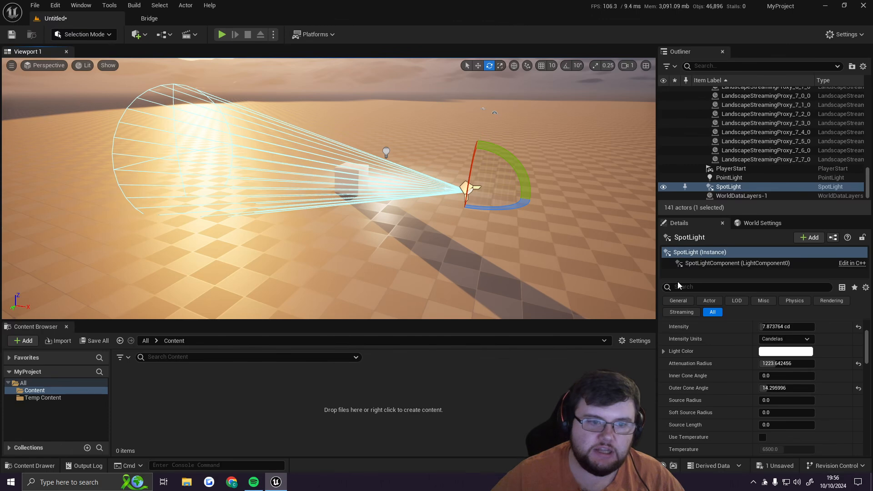
# Set the spot light's Outer Cone Angle to about 35.8 and its Inner Cone Angle to about 4.8
pyautogui.moveTo(787, 388); pyautogui.dragTo(819, 388)
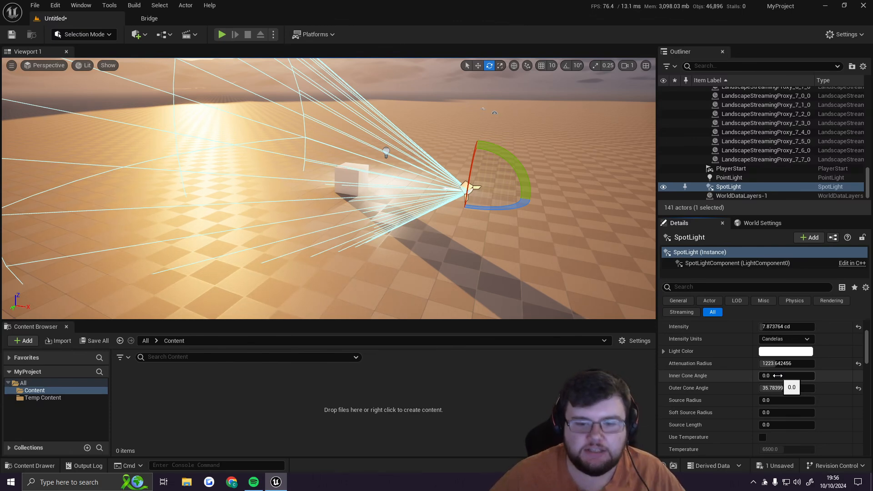
pyautogui.moveTo(779, 376); pyautogui.dragTo(786, 376)
pyautogui.moveTo(373, 182); pyautogui.dragTo(414, 186, button='right')
pyautogui.press('a')
pyautogui.press('d')
pyautogui.press('d')
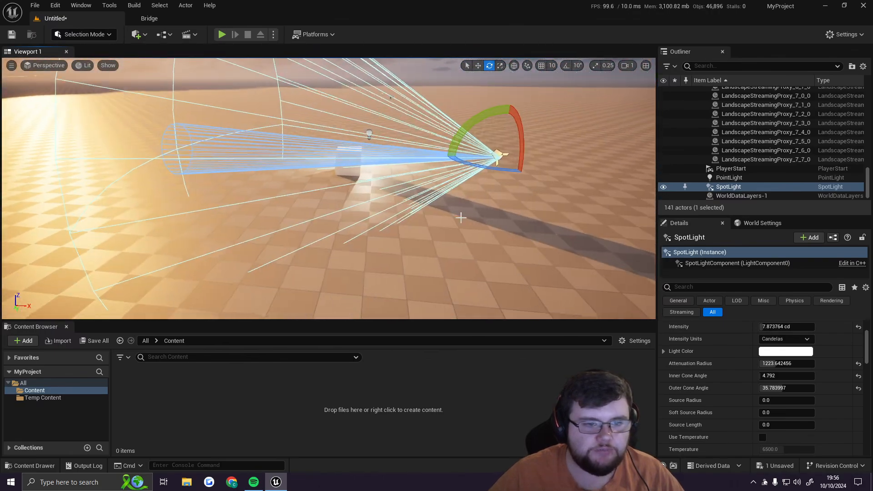
# Rotate the spot light about 77 degrees so it shines down onto the floor, and view the lit area up close
pyautogui.moveTo(462, 117); pyautogui.dragTo(468, 115)
pyautogui.moveTo(550, 160); pyautogui.dragTo(518, 101)
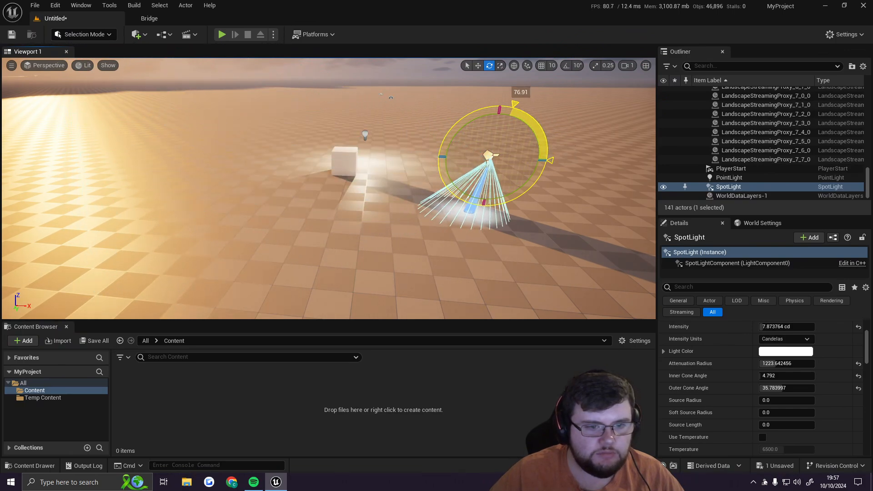
pyautogui.moveTo(518, 101); pyautogui.dragTo(549, 117, button='right')
pyautogui.press('w')
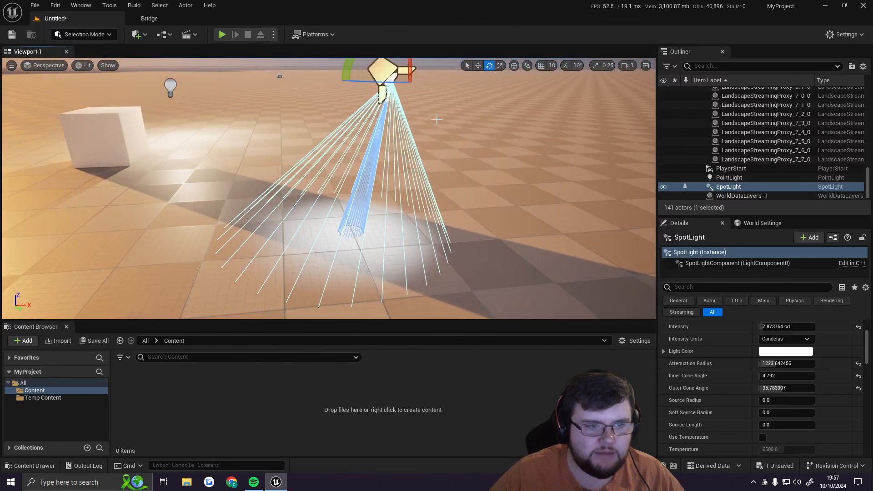
# Raise the spot light high above the floor and view the light its inner and outer cones cast
pyautogui.press('w')
pyautogui.scroll(-4, 379, 105)
pyautogui.moveTo(368, 97); pyautogui.dragTo(369, 60)
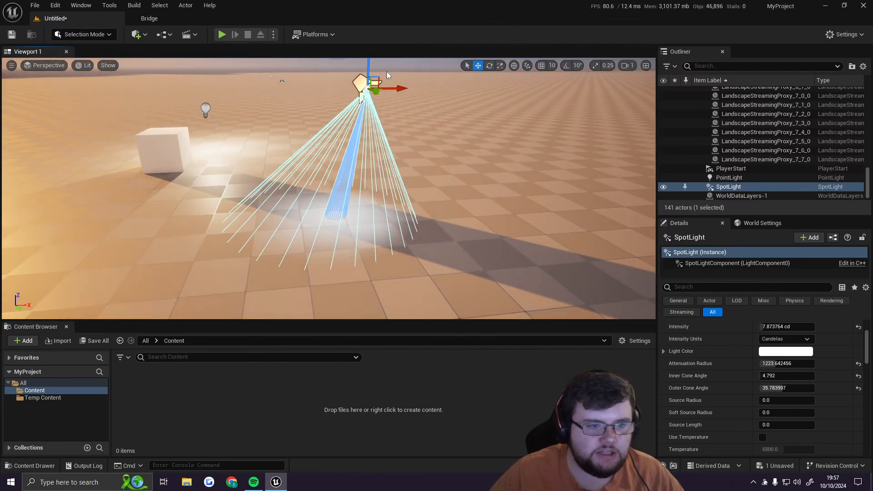
pyautogui.press('s')
pyautogui.moveTo(373, 172)
pyautogui.mouseDown(button='right')
pyautogui.moveTo(373, 204)
pyautogui.moveTo(373, 172)
pyautogui.mouseUp(button='right')
pyautogui.moveTo(370, 183); pyautogui.dragTo(370, 120)
pyautogui.moveTo(370, 120); pyautogui.dragTo(368, 203, button='right')
pyautogui.press('w')
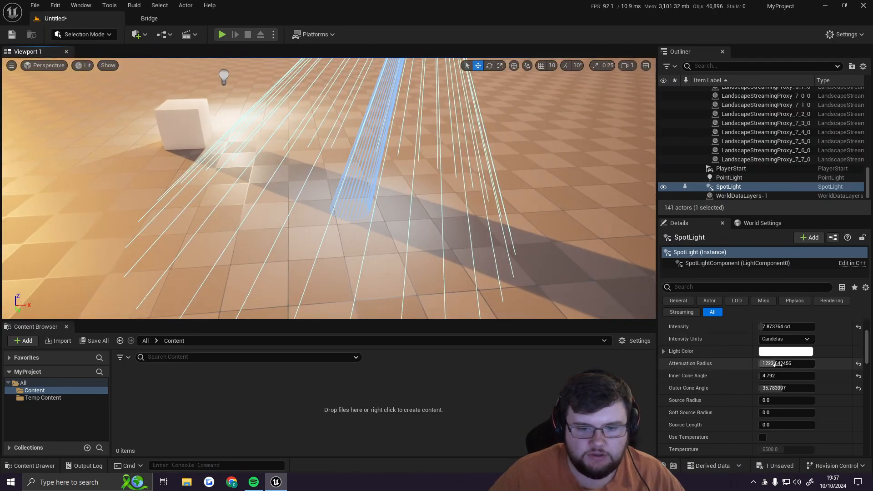
# Try Inner Cone Angle values of about 54.7, 32.6, 56, 25 and 53.5 on the spot light to compare the edge softness
pyautogui.moveTo(779, 377)
pyautogui.mouseDown()
pyautogui.moveTo(858, 376)
pyautogui.moveTo(774, 376)
pyautogui.mouseUp()
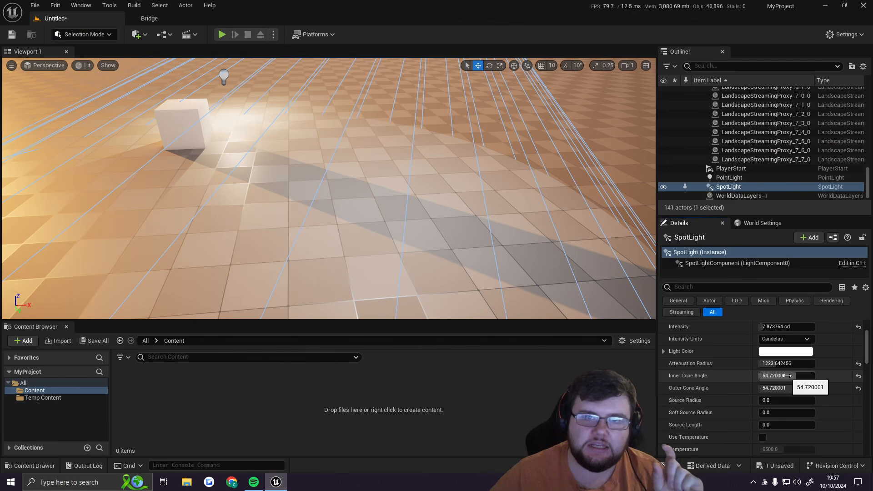
pyautogui.moveTo(787, 376); pyautogui.dragTo(753, 376)
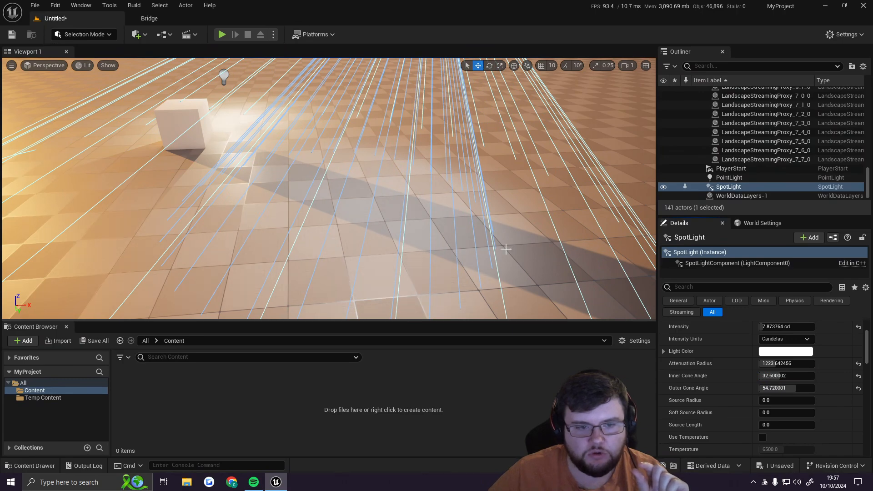
pyautogui.moveTo(776, 375); pyautogui.dragTo(809, 376)
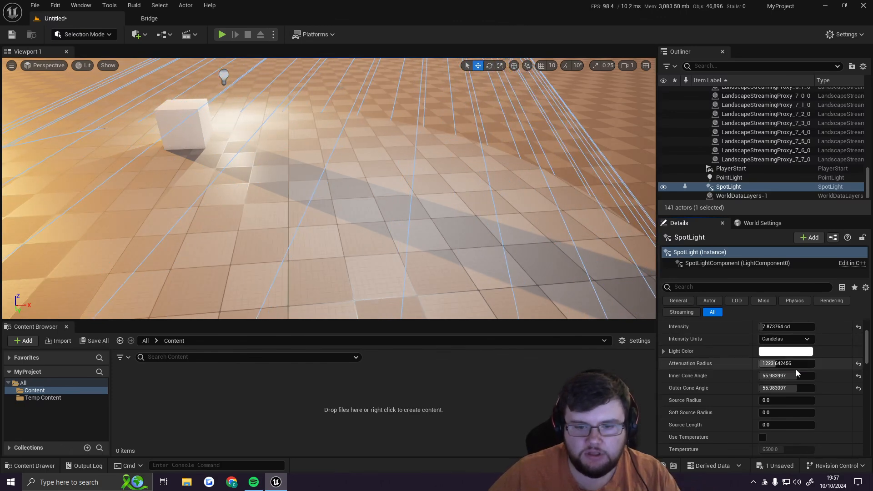
pyautogui.moveTo(797, 375); pyautogui.dragTo(769, 375)
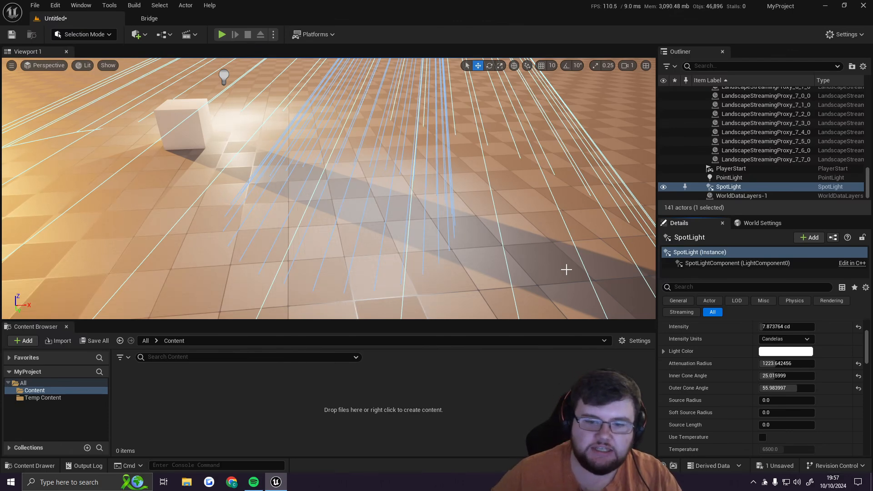
pyautogui.click(783, 376)
pyautogui.moveTo(782, 376)
pyautogui.mouseDown()
pyautogui.moveTo(803, 376)
pyautogui.moveTo(784, 377)
pyautogui.mouseUp()
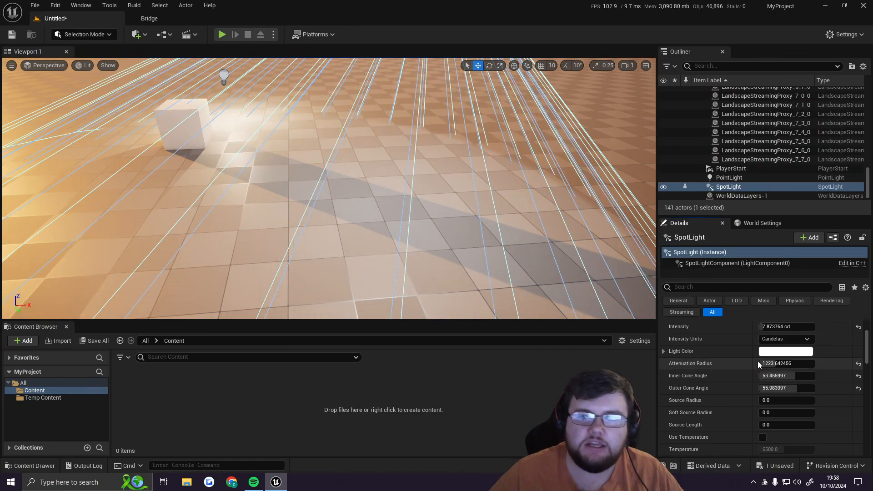
# Narrow the spot light's Outer Cone Angle to about 18 and Inner Cone Angle to 1, and view the resulting beam
pyautogui.press('f')
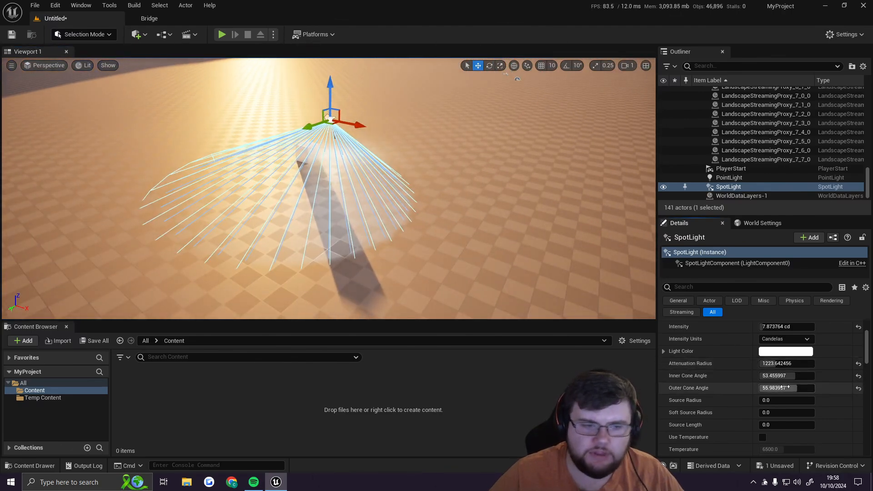
pyautogui.moveTo(782, 388); pyautogui.dragTo(769, 377)
pyautogui.press('w')
pyautogui.moveTo(444, 248); pyautogui.dragTo(364, 223, button='right')
pyautogui.press('d')
pyautogui.press('s')
# Add a rect light to the scene near the cube
pyautogui.click(146, 37)
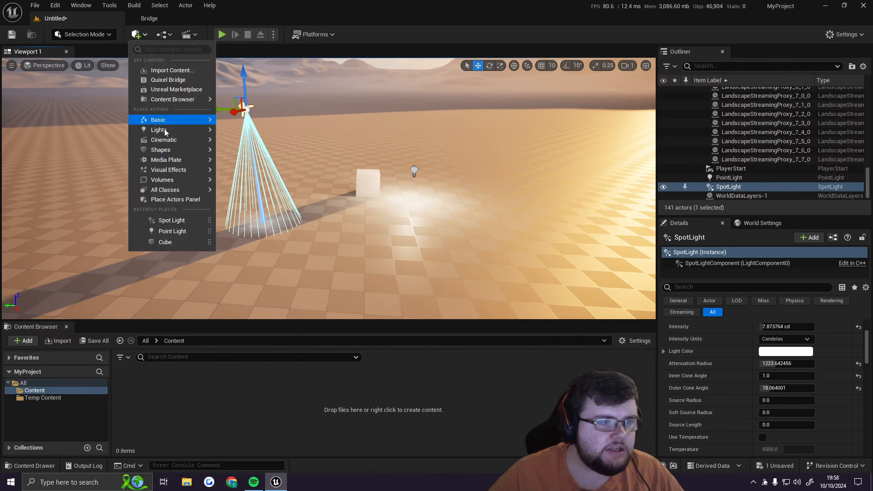
pyautogui.moveTo(182, 130)
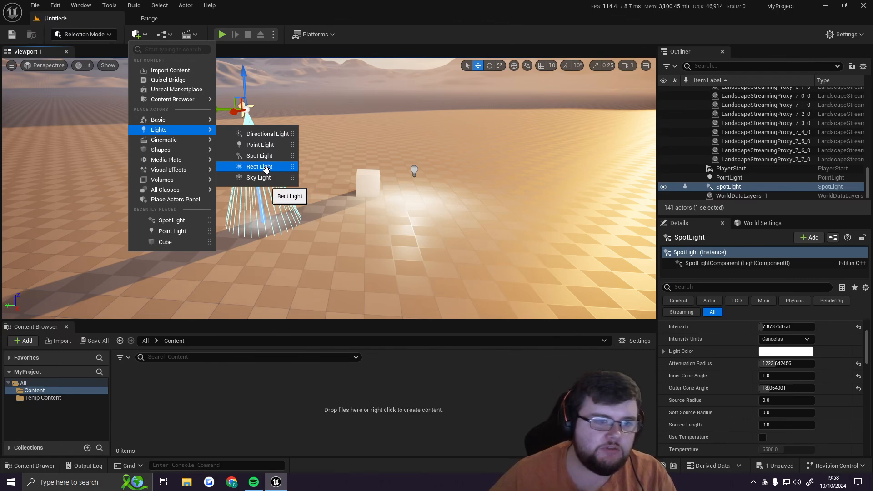
pyautogui.click(266, 168)
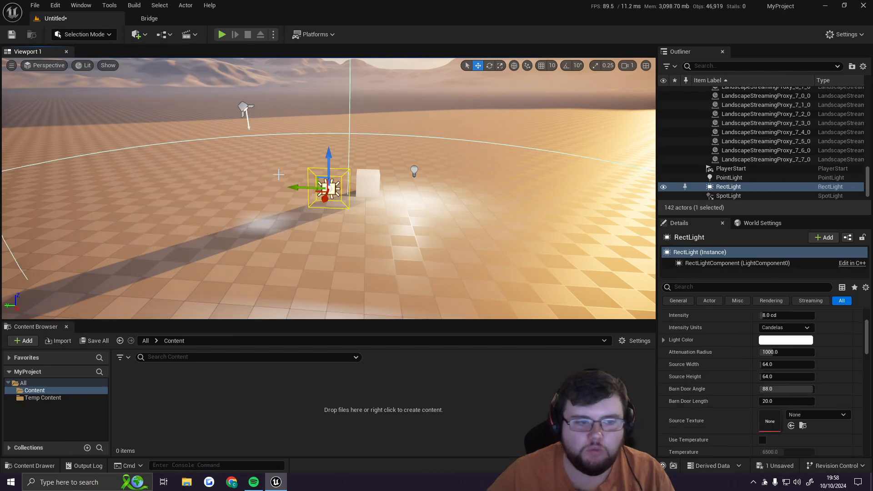
# Examine the rect light's rectangular source frame and attenuation range from different angles and distances
pyautogui.press('w')
pyautogui.moveTo(339, 210); pyautogui.dragTo(379, 210, button='right')
pyautogui.press('d')
pyautogui.press('w')
pyautogui.press('a')
pyautogui.press('a')
pyautogui.press('w')
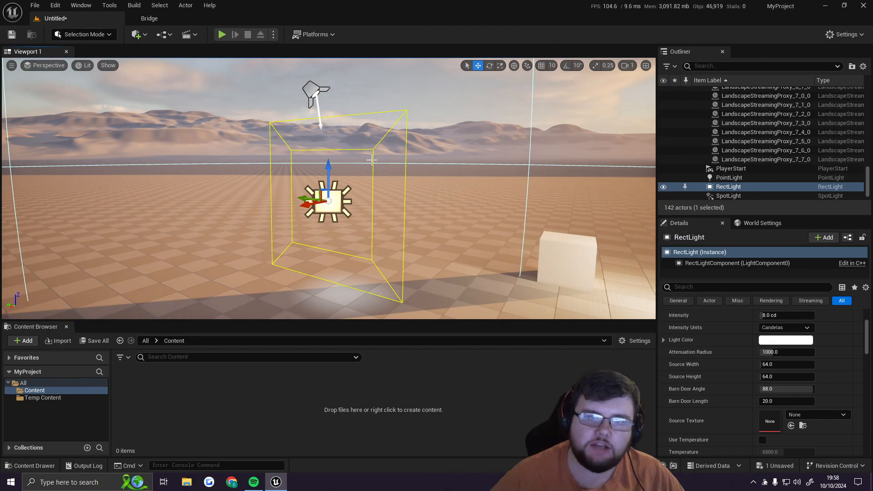
pyautogui.press('d')
pyautogui.moveTo(373, 162); pyautogui.dragTo(380, 180, button='right')
pyautogui.press('a')
pyautogui.press('w')
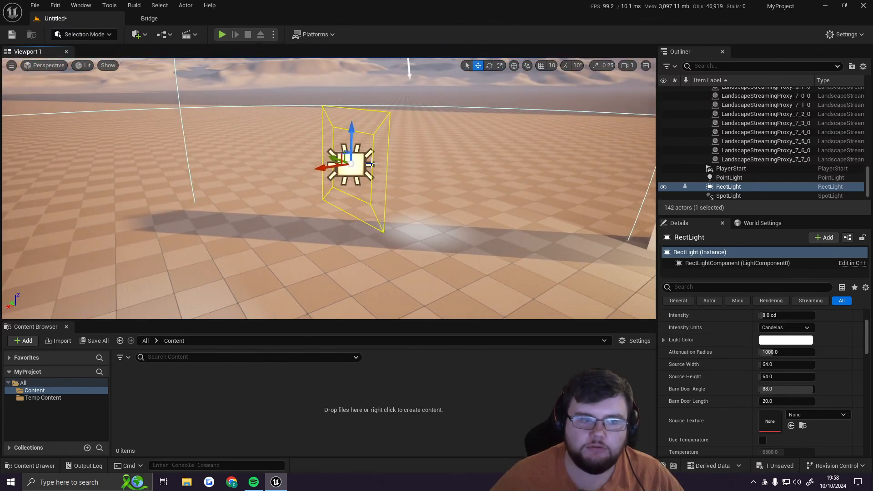
pyautogui.press('s')
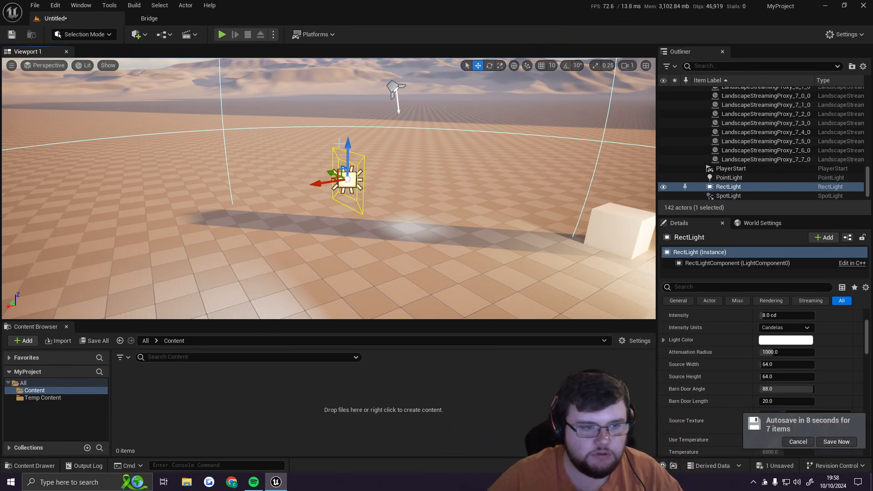
# Lower the rect light close to the floor, cancel the pending autosave and inspect the light it casts
pyautogui.moveTo(339, 143); pyautogui.dragTo(338, 236)
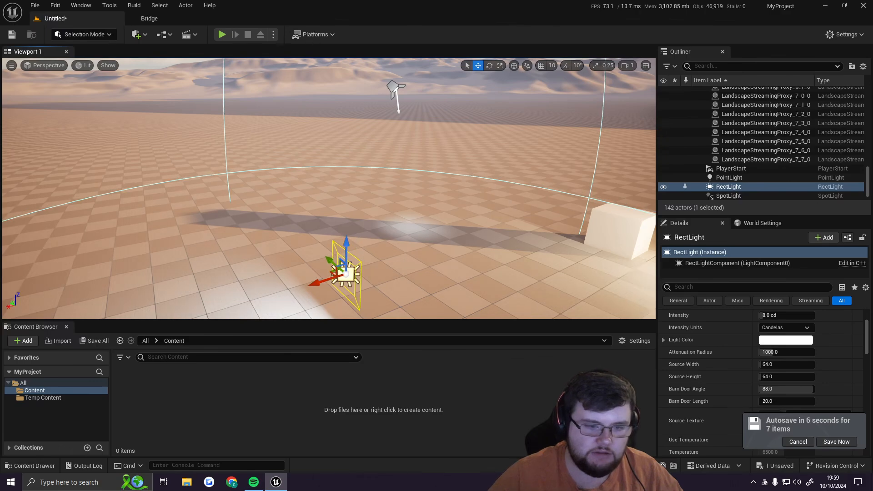
pyautogui.moveTo(338, 236); pyautogui.dragTo(318, 273, button='right')
pyautogui.click(799, 442)
pyautogui.moveTo(474, 226); pyautogui.dragTo(420, 232, button='right')
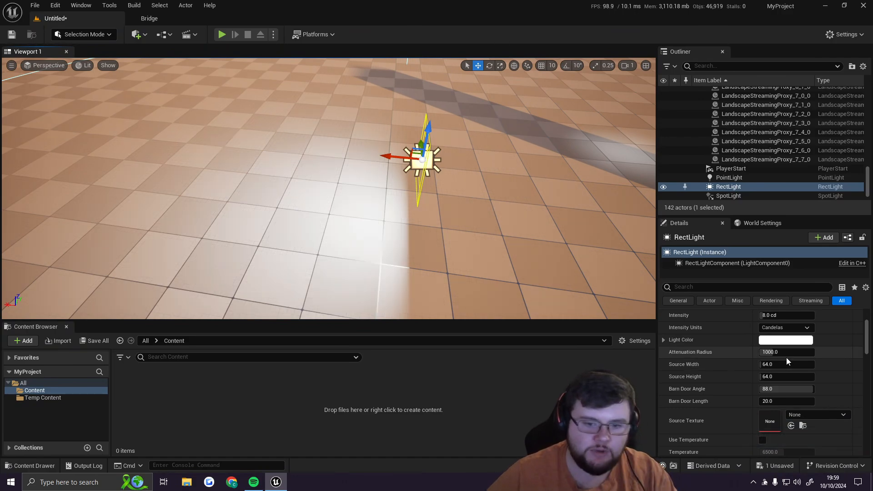
pyautogui.moveTo(429, 187); pyautogui.dragTo(423, 129, button='right')
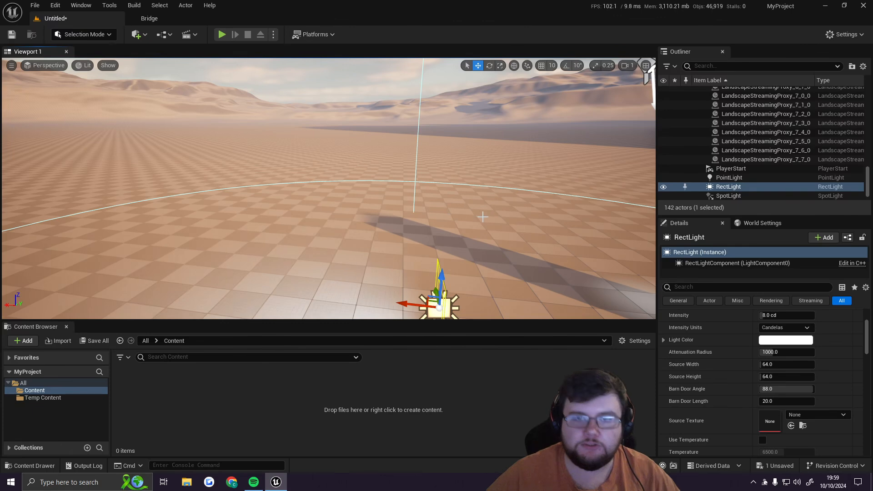
# Set the rect light's Barn Door Angle to 90 and shorten its Barn Door Length to about 18.1
pyautogui.moveTo(495, 220); pyautogui.dragTo(503, 265, button='right')
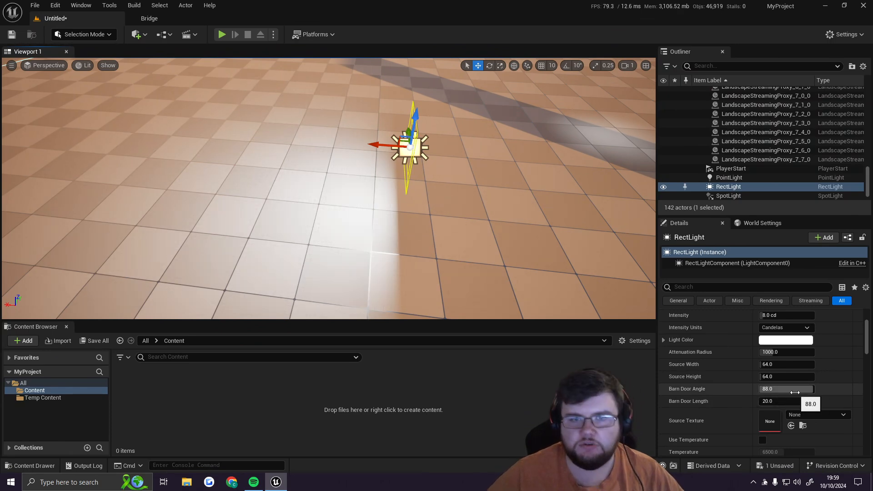
pyautogui.moveTo(791, 389)
pyautogui.mouseDown()
pyautogui.moveTo(751, 389)
pyautogui.moveTo(814, 389)
pyautogui.moveTo(793, 401)
pyautogui.moveTo(821, 390)
pyautogui.moveTo(793, 401)
pyautogui.moveTo(823, 401)
pyautogui.moveTo(782, 401)
pyautogui.mouseUp()
pyautogui.click(792, 390)
pyautogui.write('90')
pyautogui.press('Return')
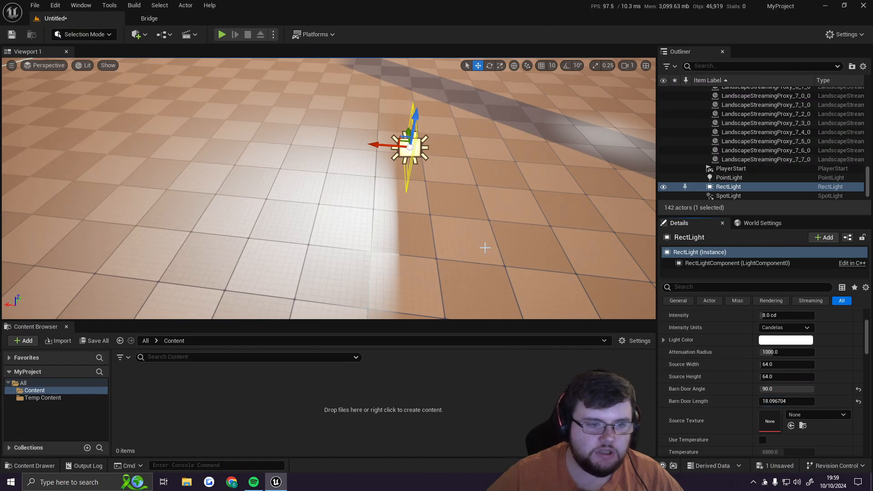
# Raise the rect light well above the floor and tilt its source frame
pyautogui.moveTo(484, 248); pyautogui.dragTo(576, 226, button='right')
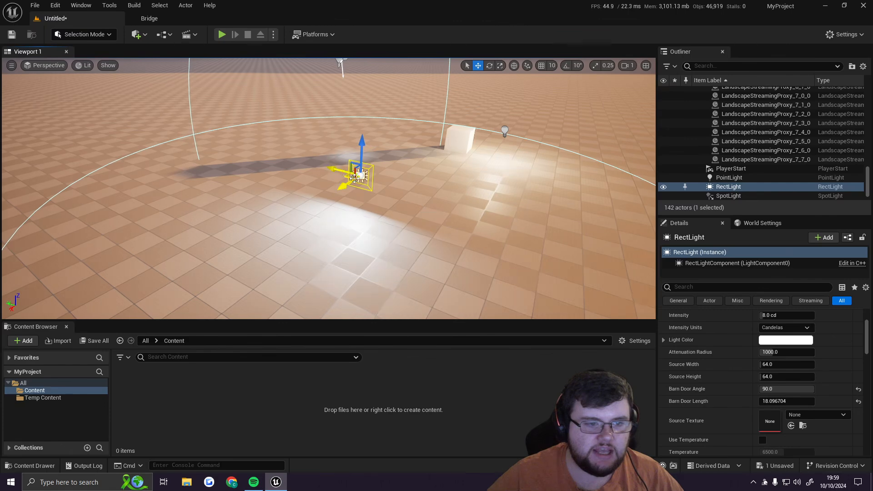
pyautogui.moveTo(362, 156); pyautogui.dragTo(341, 191)
pyautogui.press('e')
# Reduce the rect light's Intensity to about 2.7 cd
pyautogui.scroll(2, 758, 347)
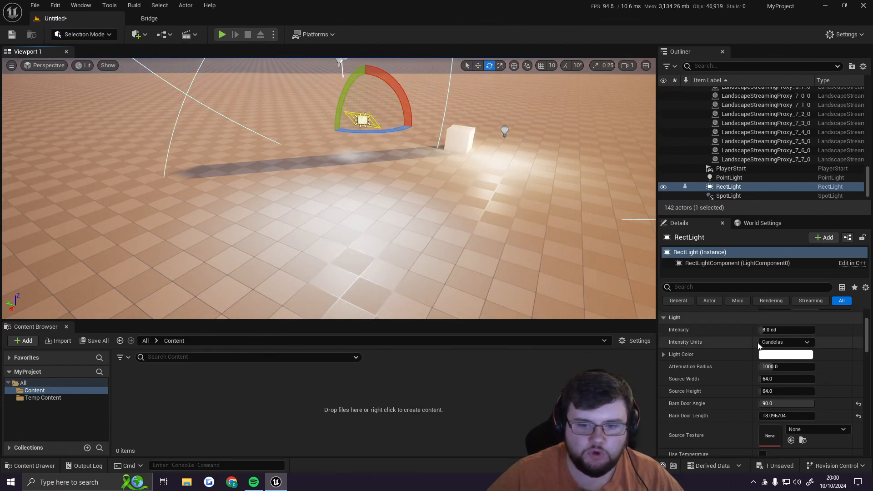
pyautogui.moveTo(793, 345); pyautogui.dragTo(779, 345)
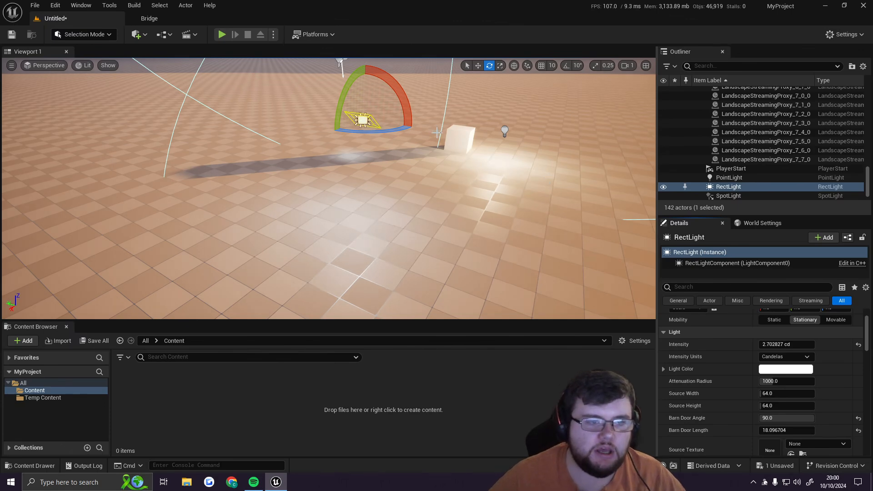
# Rotate the rect light until its source frame stands upright, and view it from a little farther away
pyautogui.moveTo(341, 96); pyautogui.dragTo(336, 130)
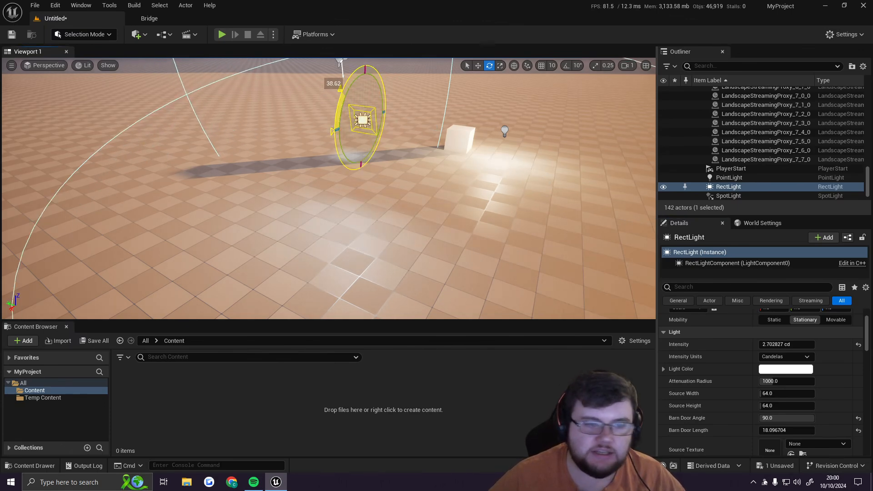
pyautogui.moveTo(336, 145); pyautogui.dragTo(322, 123, button='right')
pyautogui.press('w')
pyautogui.press('s')
pyautogui.moveTo(374, 119)
pyautogui.mouseDown()
pyautogui.moveTo(374, 109)
pyautogui.moveTo(373, 128)
pyautogui.mouseUp()
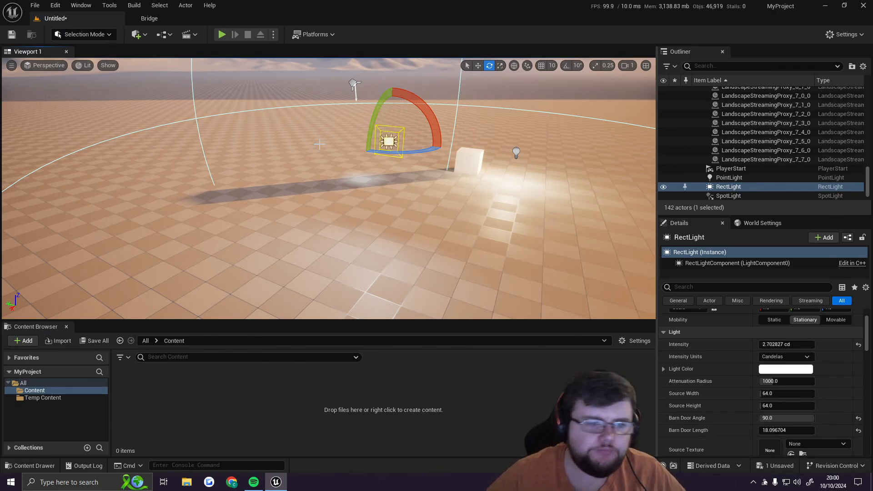
# Look around the landscape towards the low sun and select the point light beside the cube
pyautogui.press('a')
pyautogui.moveTo(387, 211); pyautogui.dragTo(716, 208, button='right')
pyautogui.press('a')
pyautogui.press('a')
pyautogui.moveTo(220, 225); pyautogui.dragTo(18, 190, button='right')
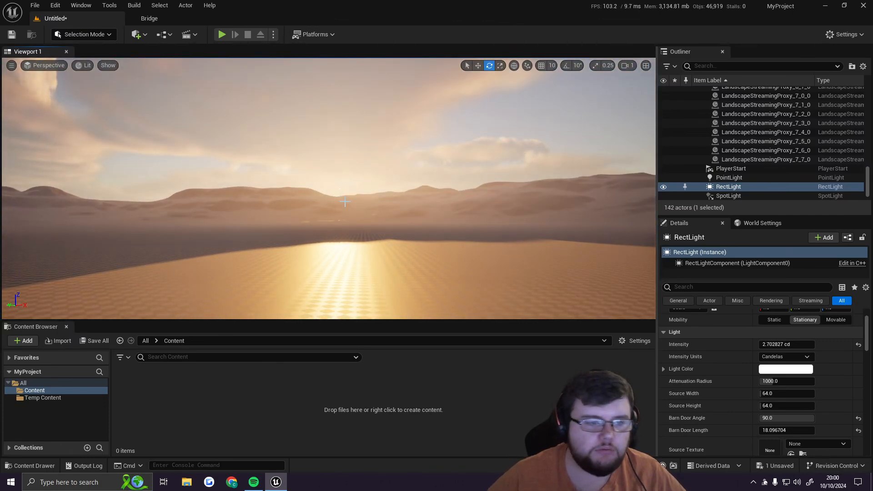
pyautogui.moveTo(345, 202); pyautogui.dragTo(378, 209, button='right')
pyautogui.click(335, 117)
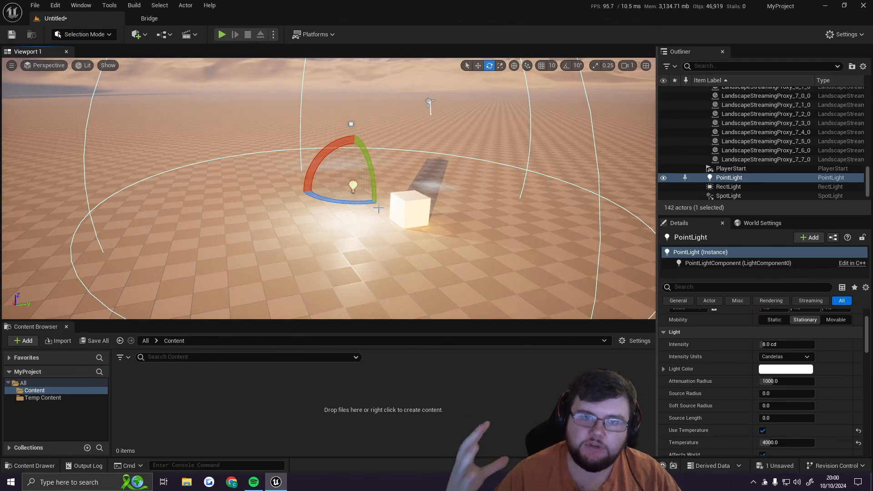
# Examine the cube, its shadow and the surrounding lights from different sides, and select the landscape section in front of them
pyautogui.moveTo(368, 214); pyautogui.dragTo(362, 244, button='right')
pyautogui.click(368, 197)
pyautogui.moveTo(403, 208); pyautogui.dragTo(443, 184, button='right')
pyautogui.click(453, 181)
pyautogui.moveTo(354, 145); pyautogui.dragTo(195, 196, button='right')
pyautogui.moveTo(478, 191); pyautogui.dragTo(641, 148, button='right')
pyautogui.moveTo(496, 224); pyautogui.dragTo(552, 212, button='right')
pyautogui.click(495, 225)
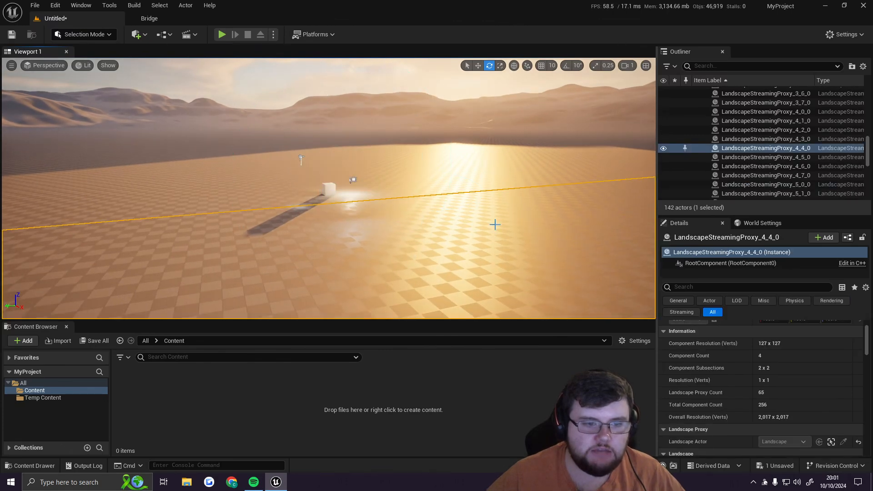